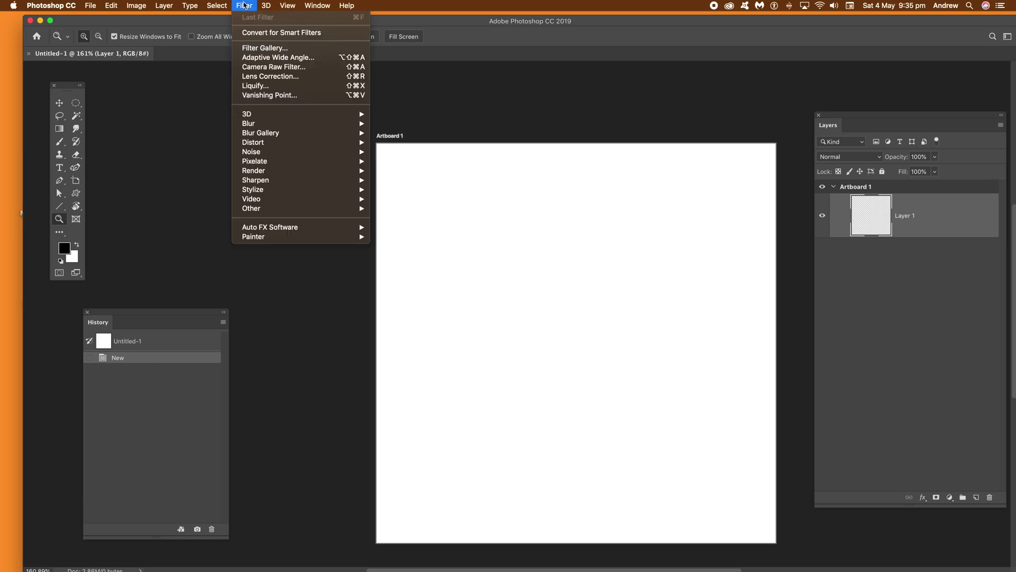
Render grey Clouds on Layer 1, then apply Difference Clouds for a dark veined texture
mouse_move(315, 171)
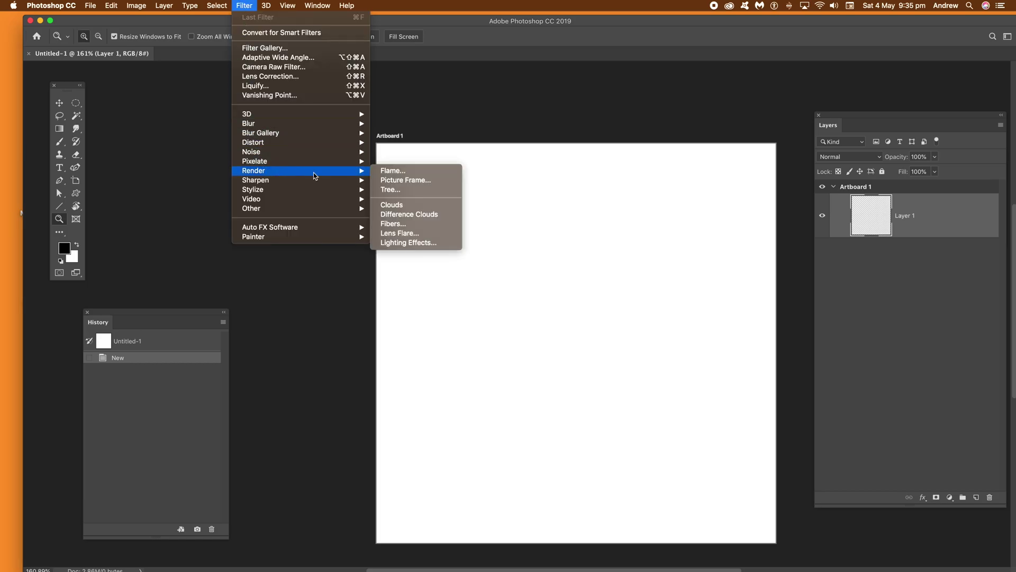
left_click(409, 207)
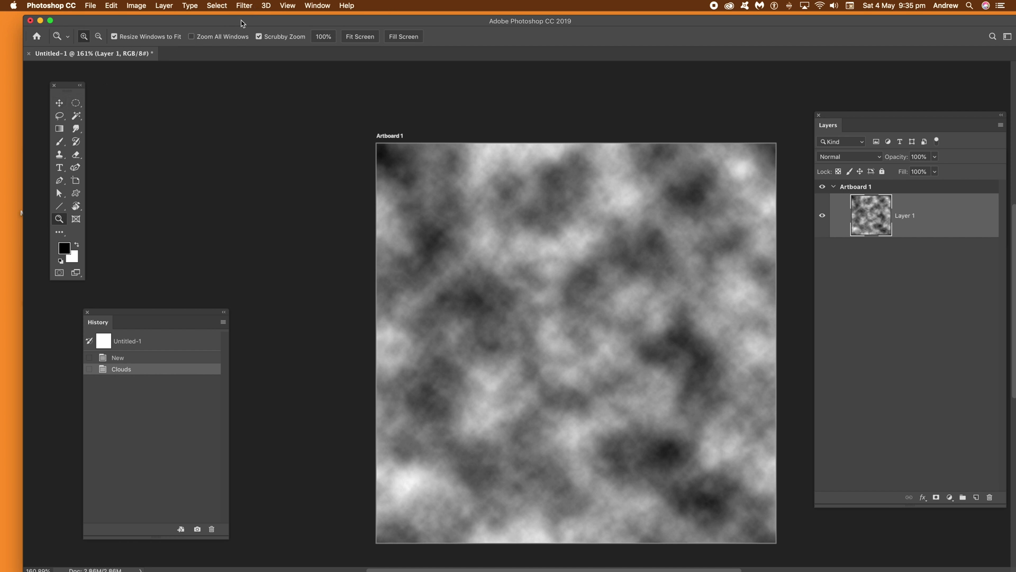
left_click(245, 6)
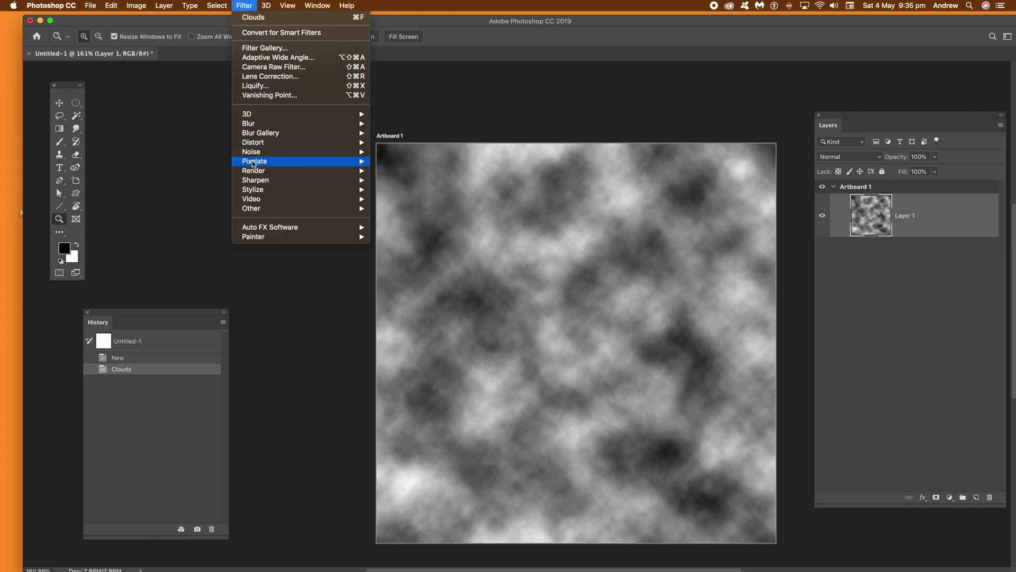
mouse_move(255, 171)
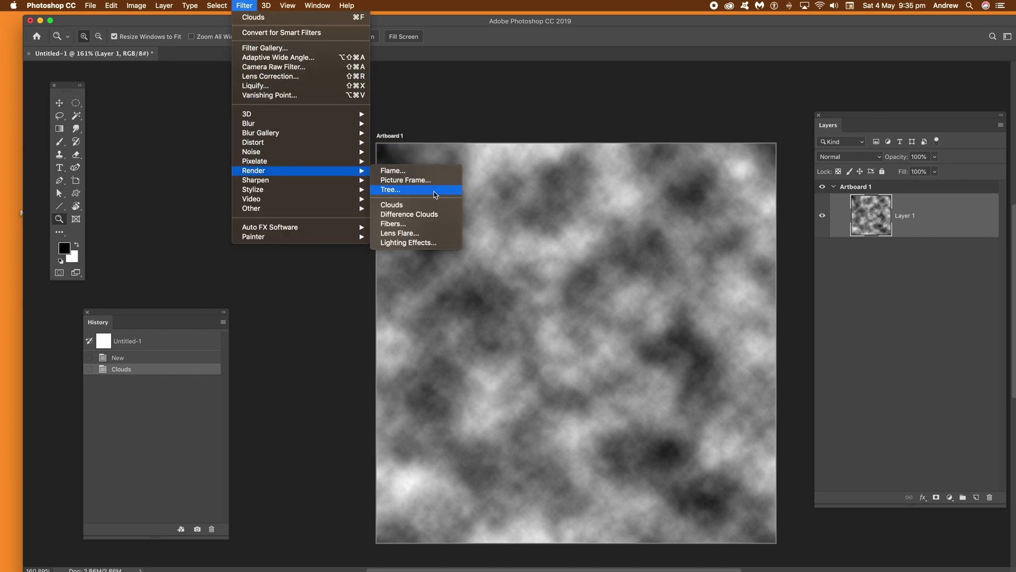
left_click(409, 215)
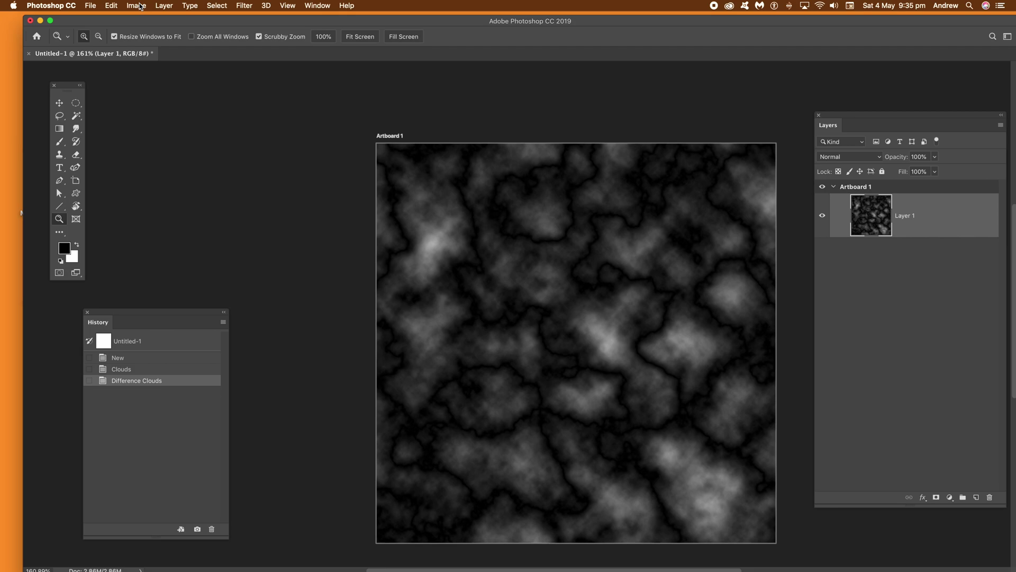
left_click(140, 6)
Apply Levels with white input about 130 and midtone 2.34 to make white marble with black veins
mouse_move(147, 34)
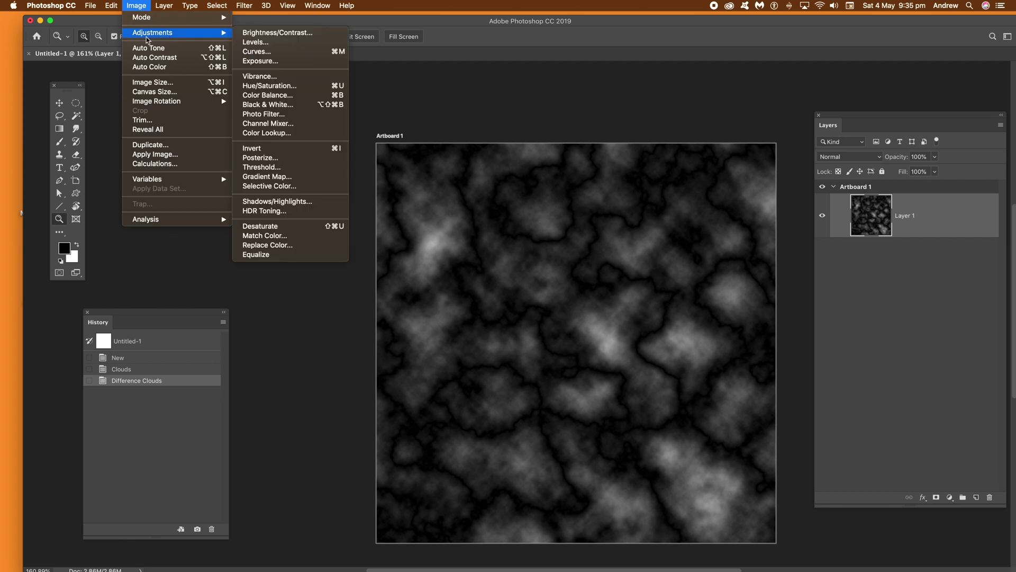
left_click(278, 43)
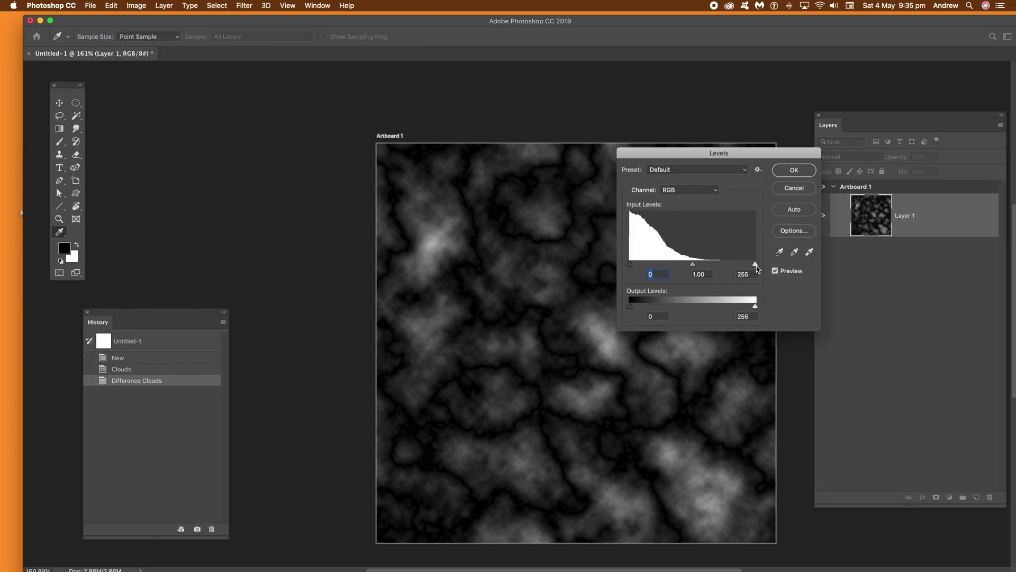
left_click_drag(754, 262, 643, 265)
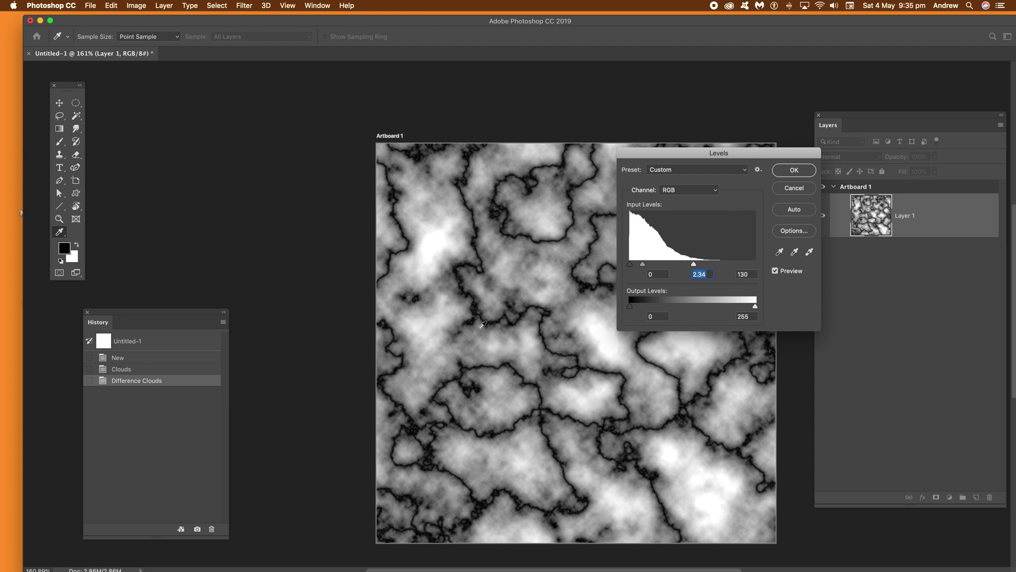
left_click(792, 170)
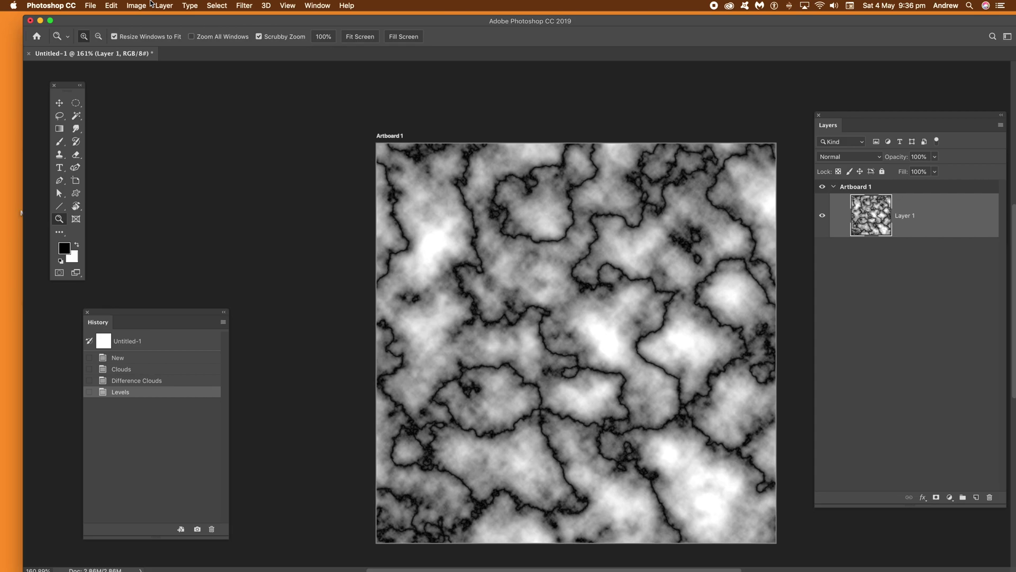
left_click(169, 6)
Add a new Layer 2 and fill it with grey Clouds
mouse_move(175, 18)
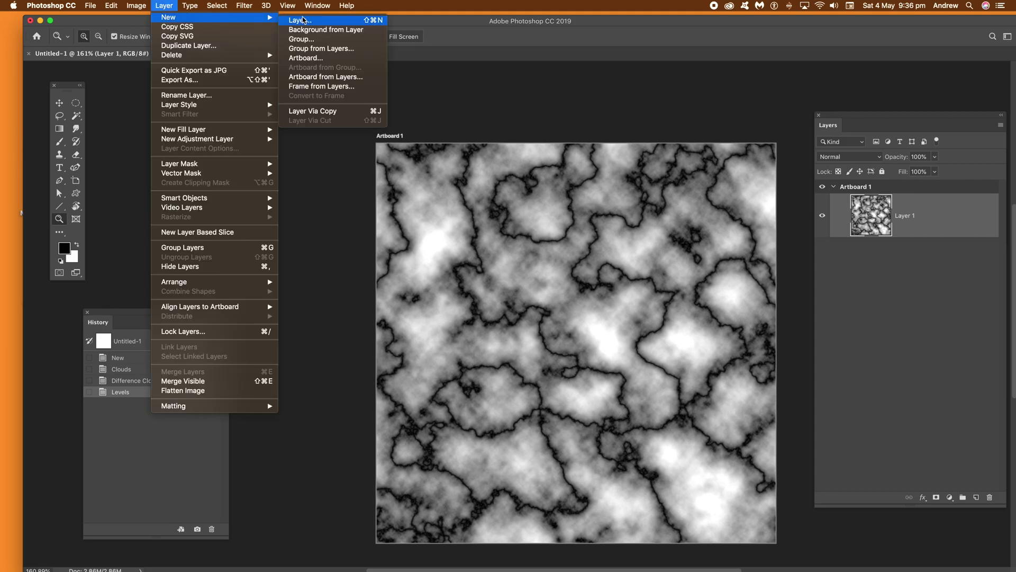
left_click(307, 21)
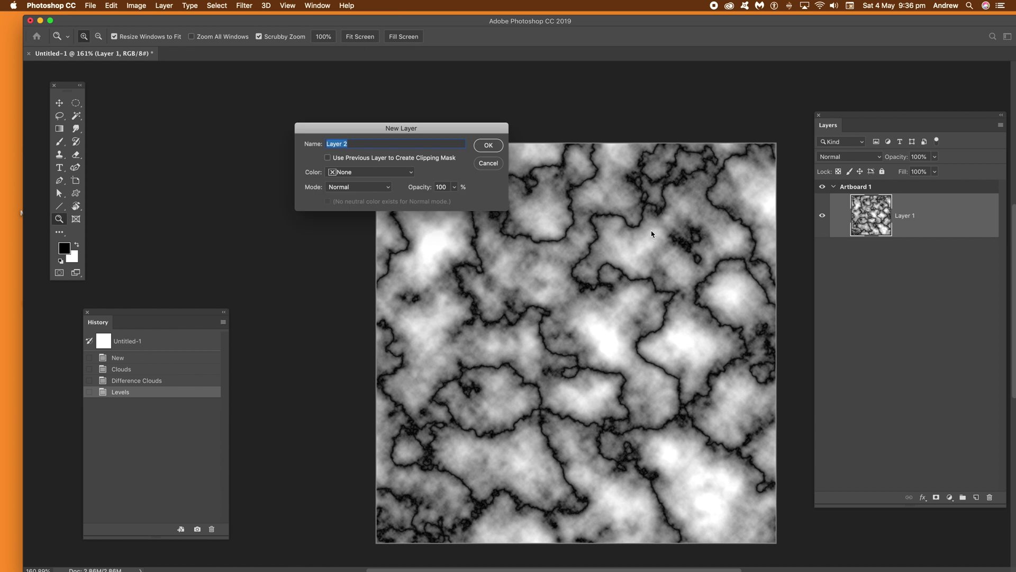
left_click(491, 147)
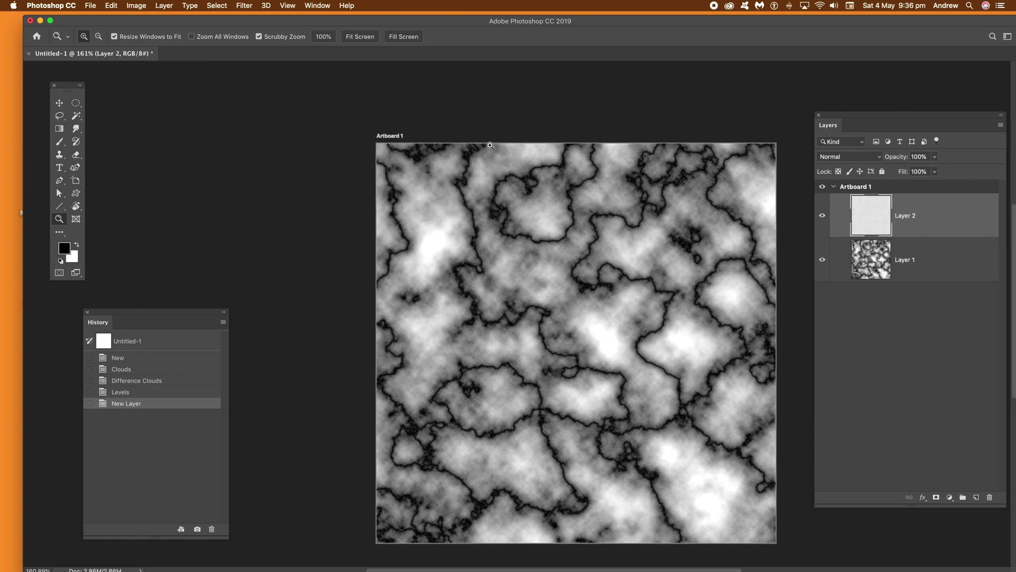
left_click(240, 6)
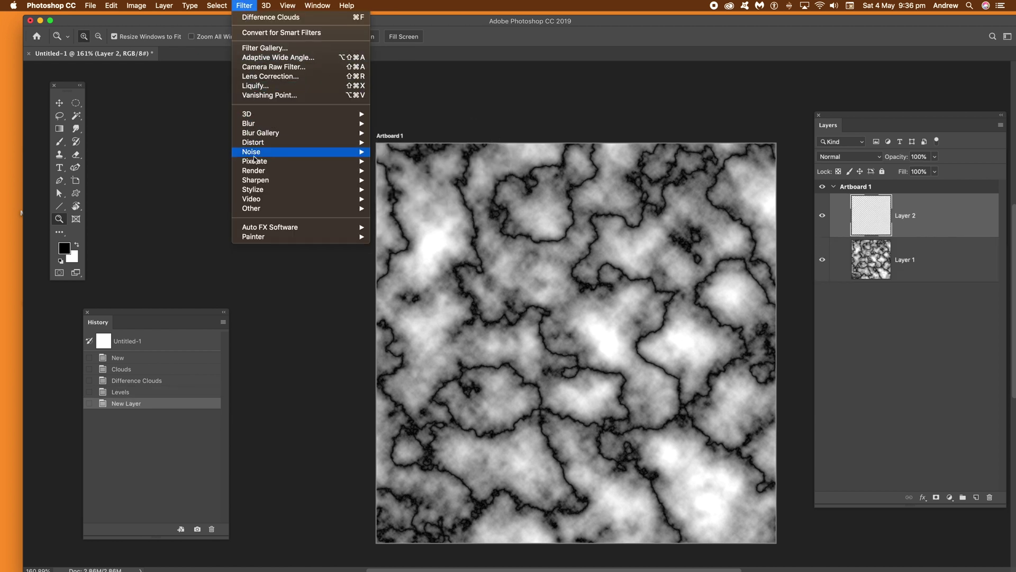
mouse_move(262, 142)
mouse_move(262, 170)
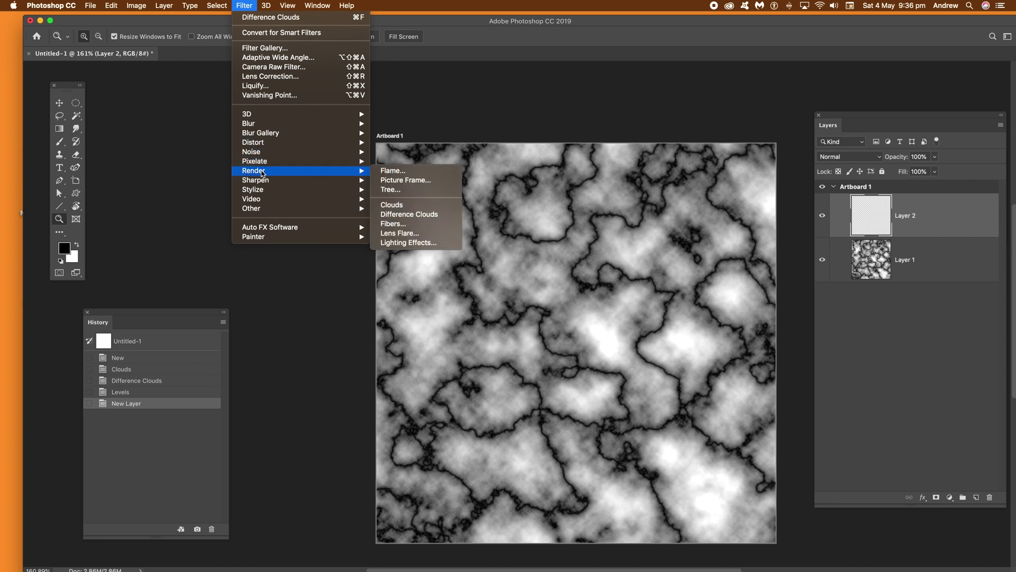
left_click(392, 205)
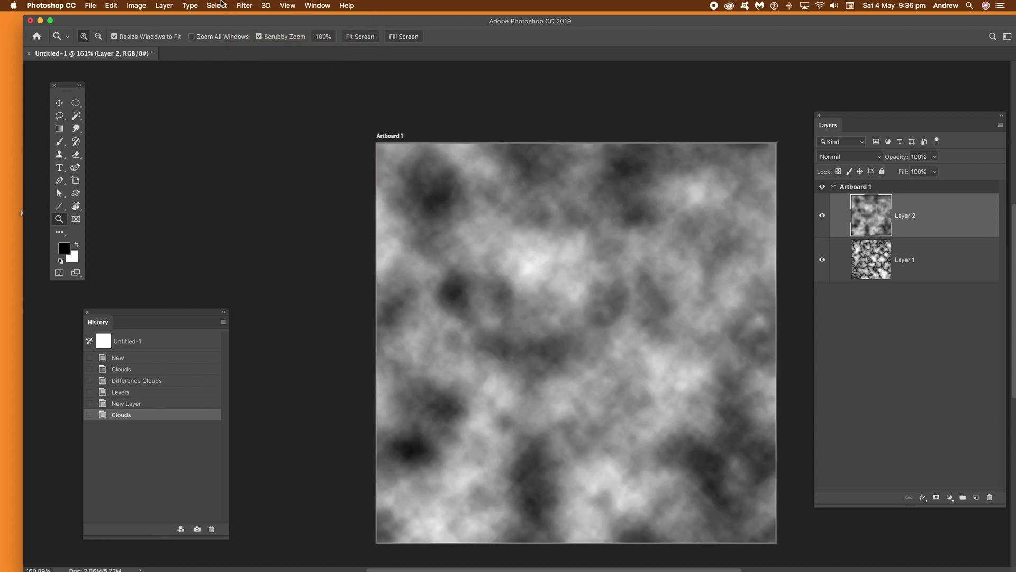
Apply Difference Clouds to Layer 2, keeping its blend mode at Normal
left_click(241, 7)
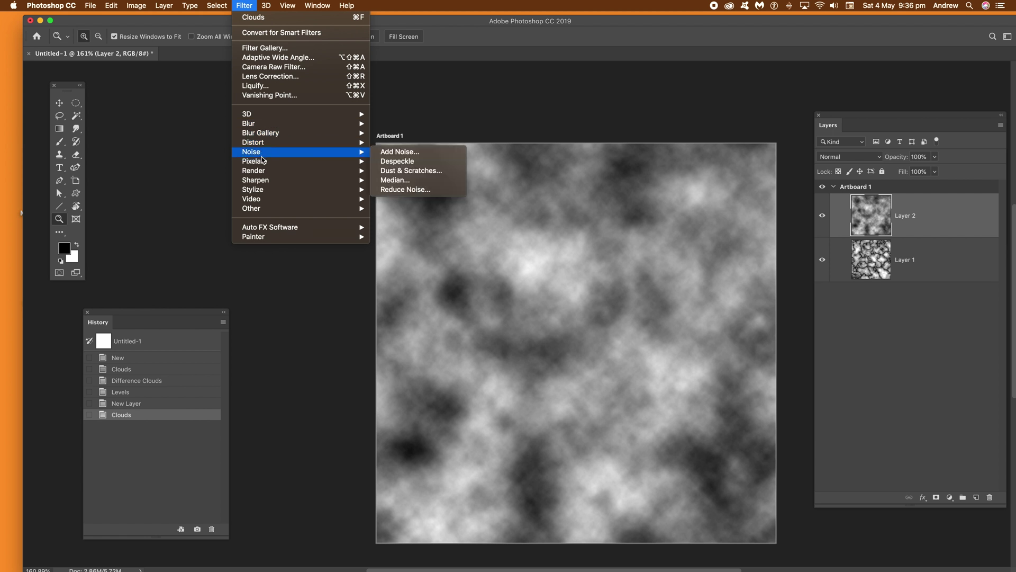
mouse_move(264, 171)
left_click(395, 214)
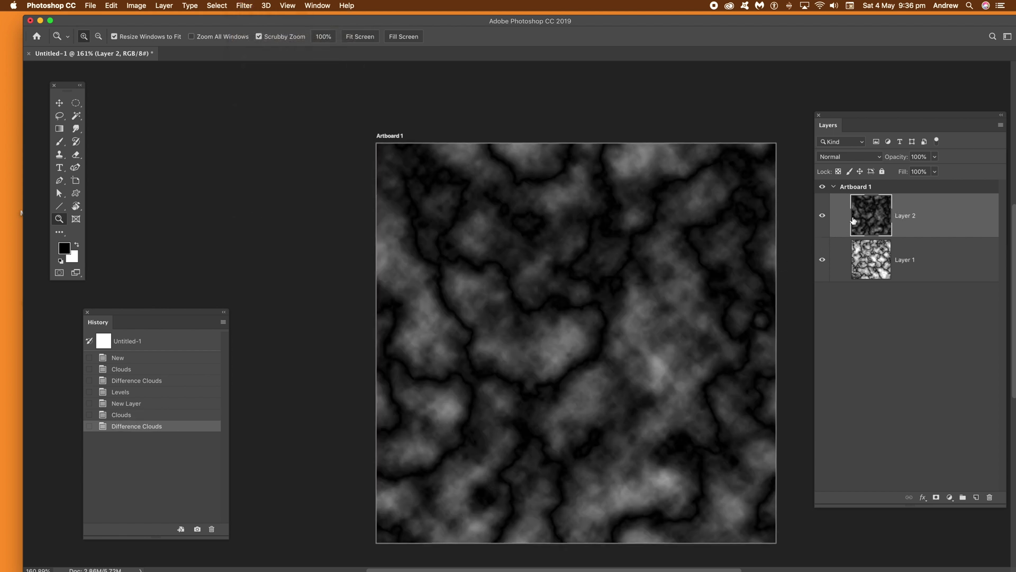
left_click(843, 160)
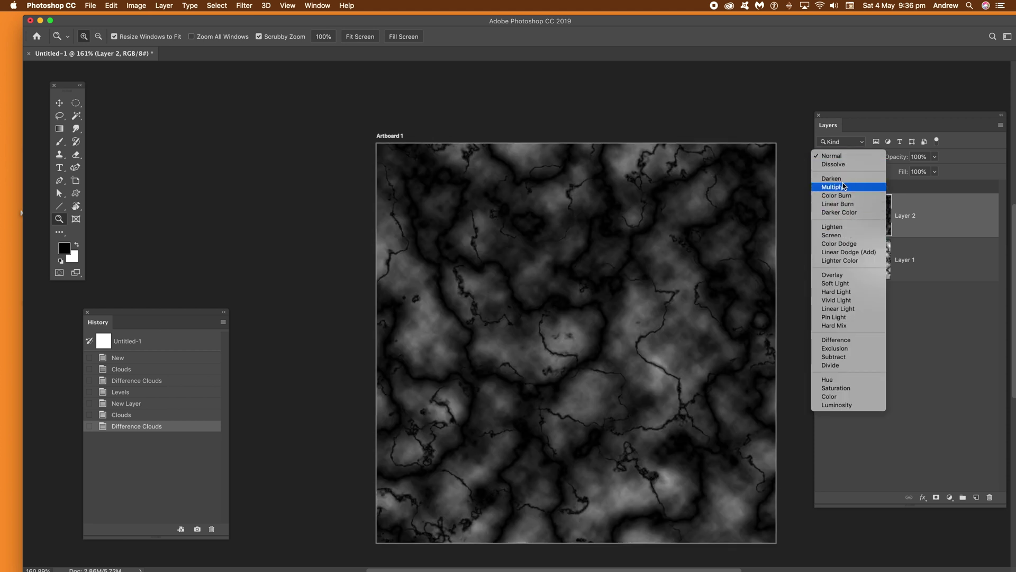
left_click(842, 158)
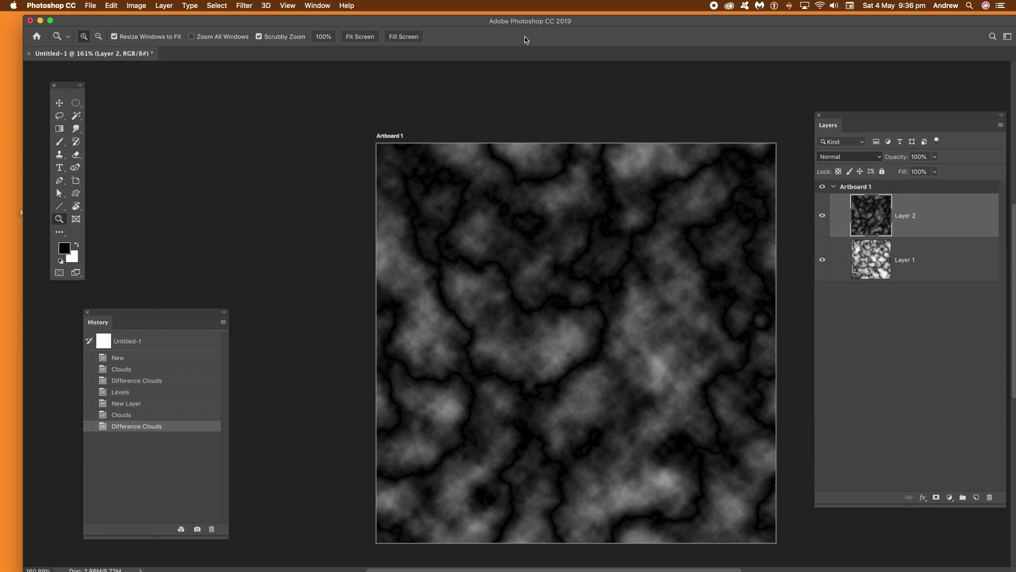
left_click(136, 5)
Apply Levels to Layer 2 with midtone 1.76 and white input 116
mouse_move(142, 20)
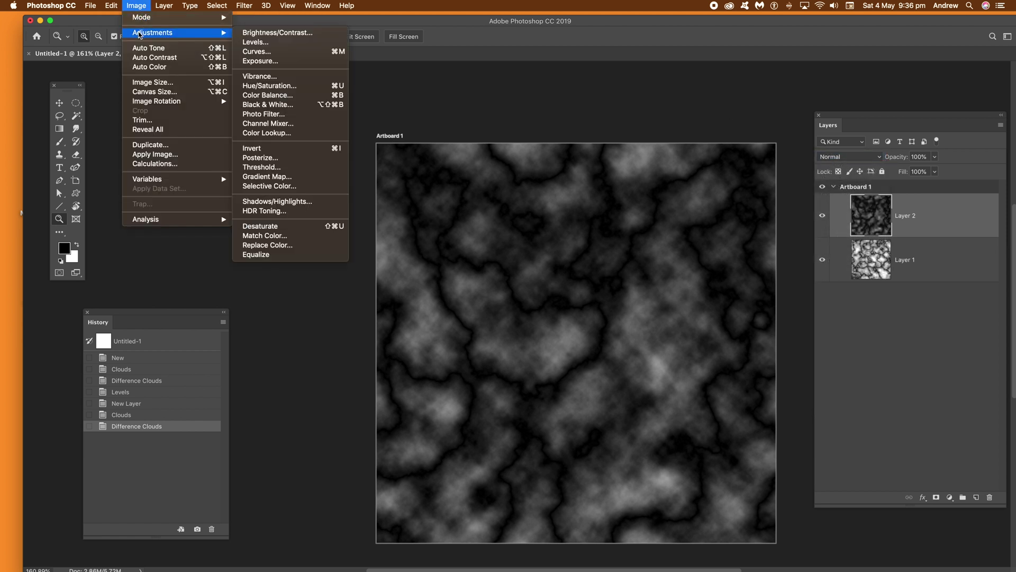
left_click(258, 46)
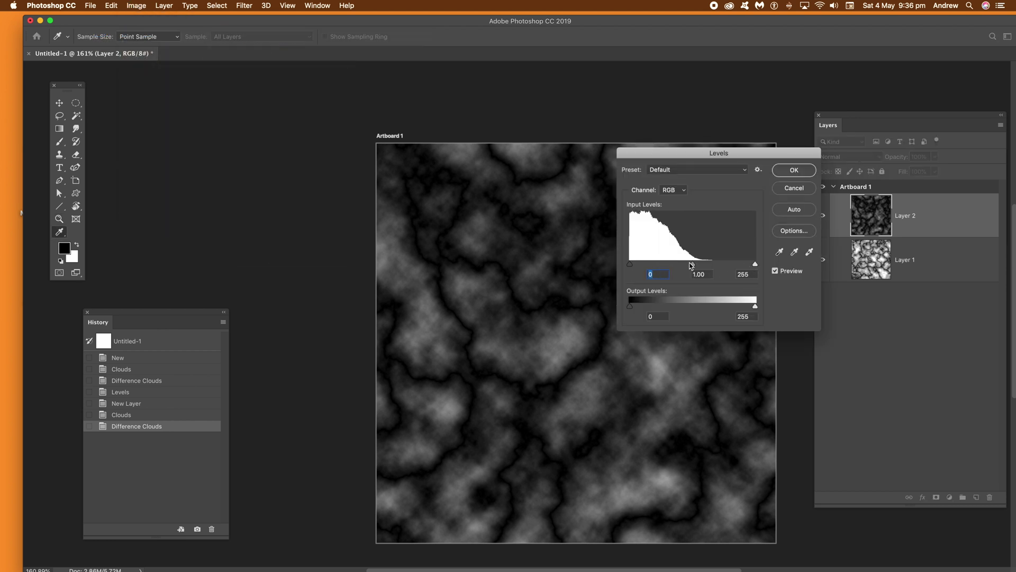
left_click_drag(691, 265, 669, 266)
left_click_drag(754, 264, 692, 263)
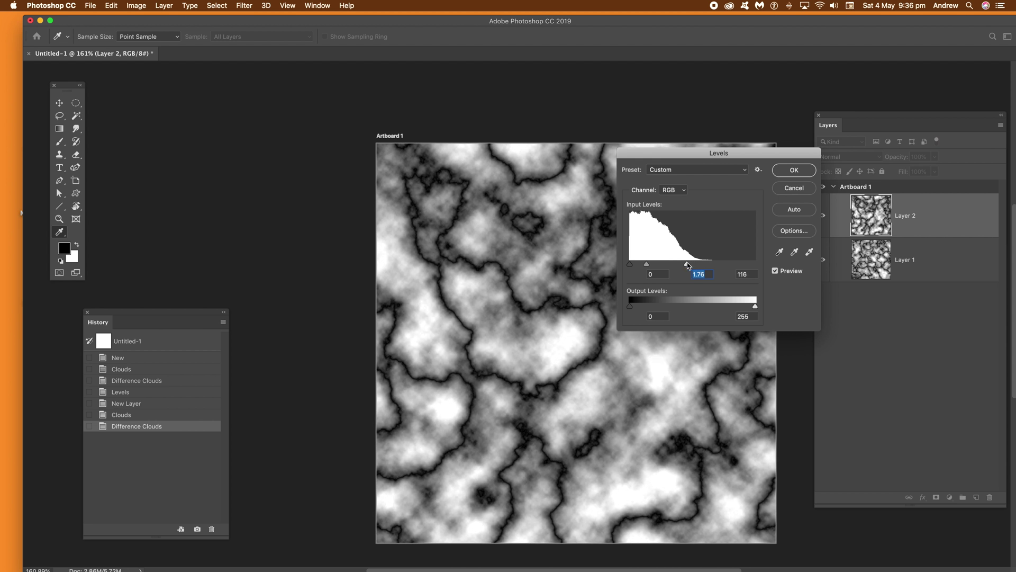
left_click(687, 263)
left_click(786, 169)
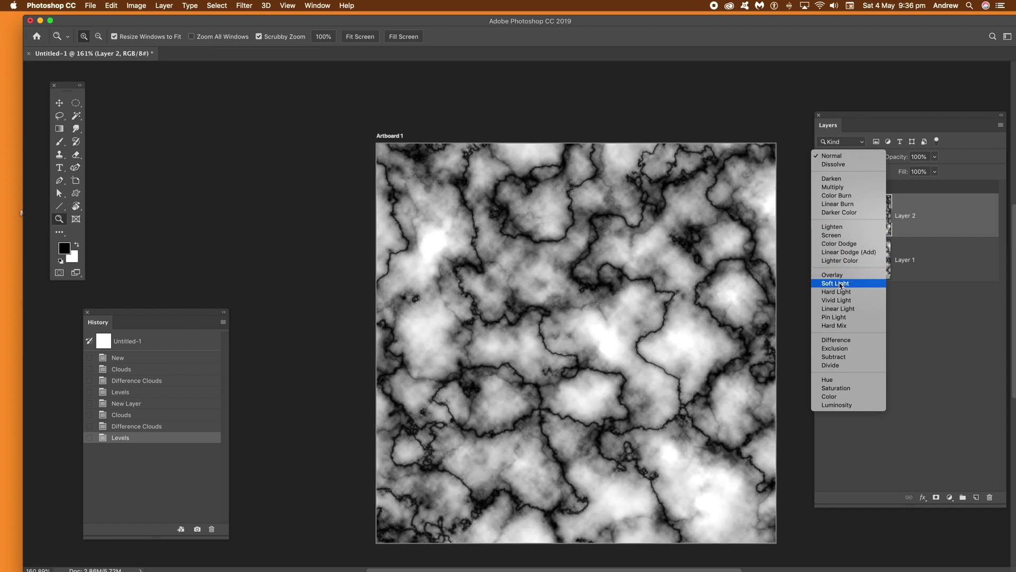
Set Layer 2's blend mode to Soft Light
left_click(841, 283)
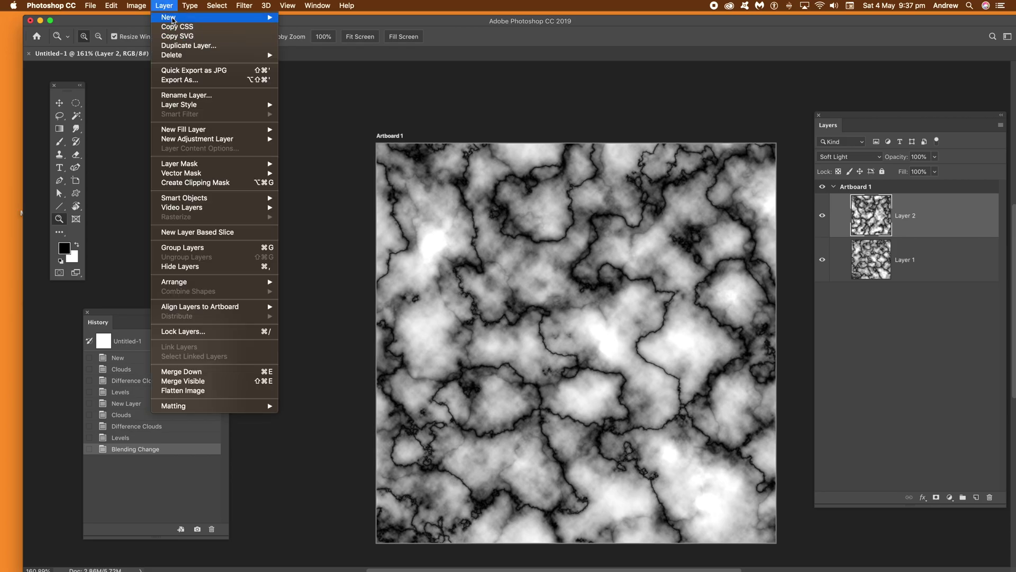
Add a new Layer 3 and fill it with rendered Clouds
mouse_move(172, 20)
left_click(332, 19)
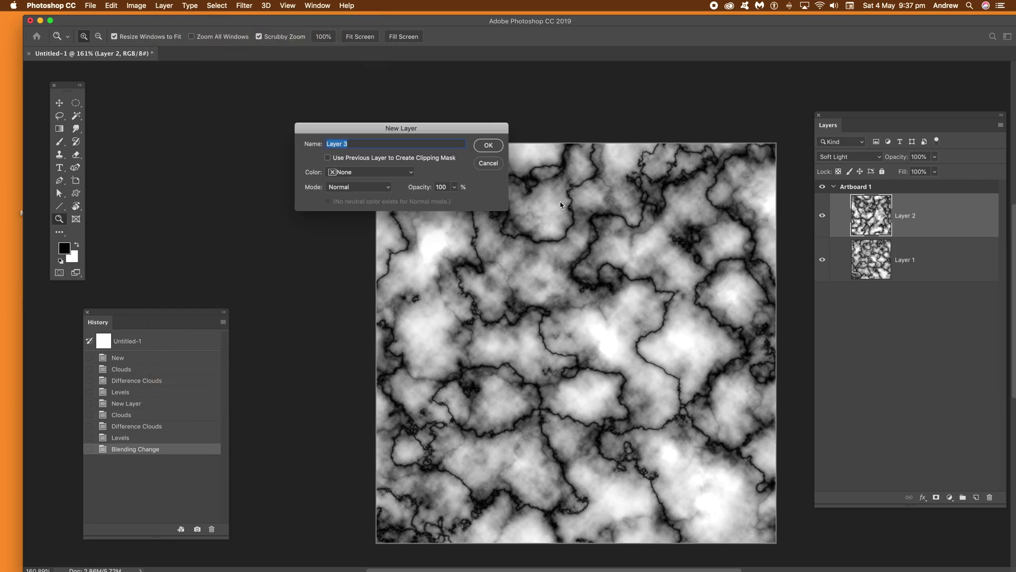
left_click(488, 145)
left_click(246, 6)
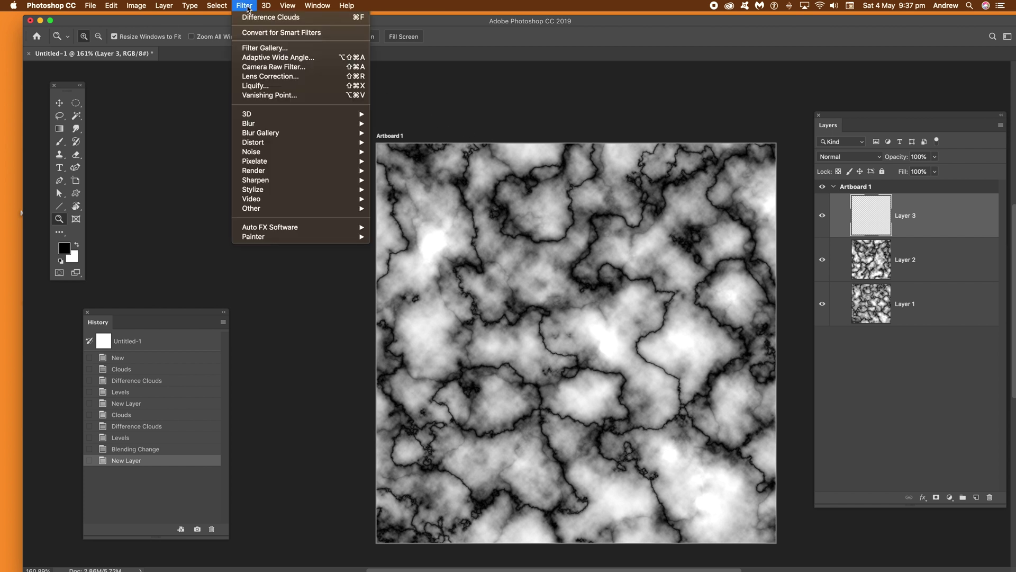
mouse_move(278, 172)
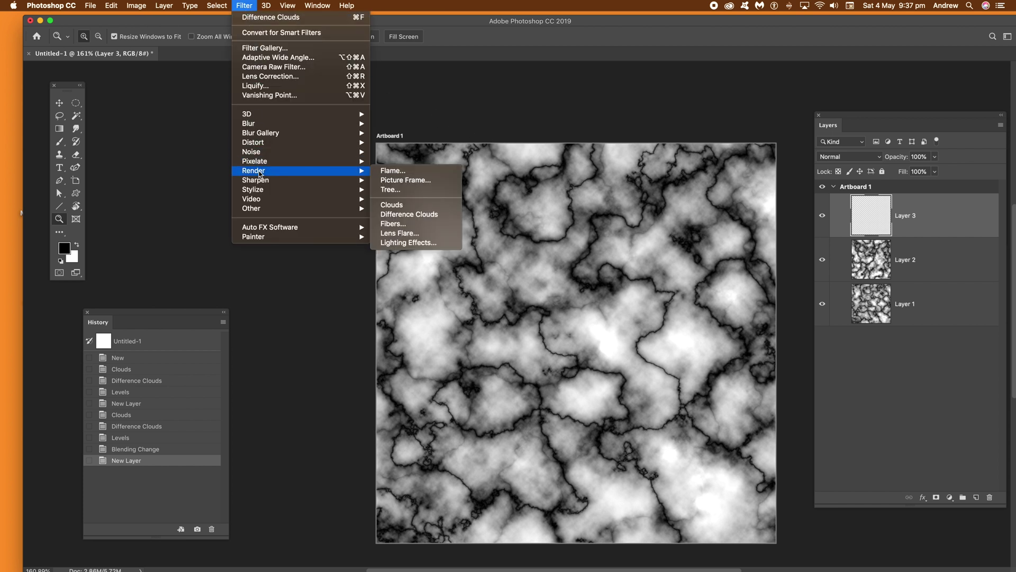
left_click(417, 206)
Apply Difference Clouds to Layer 3 to create dark veins
left_click(246, 5)
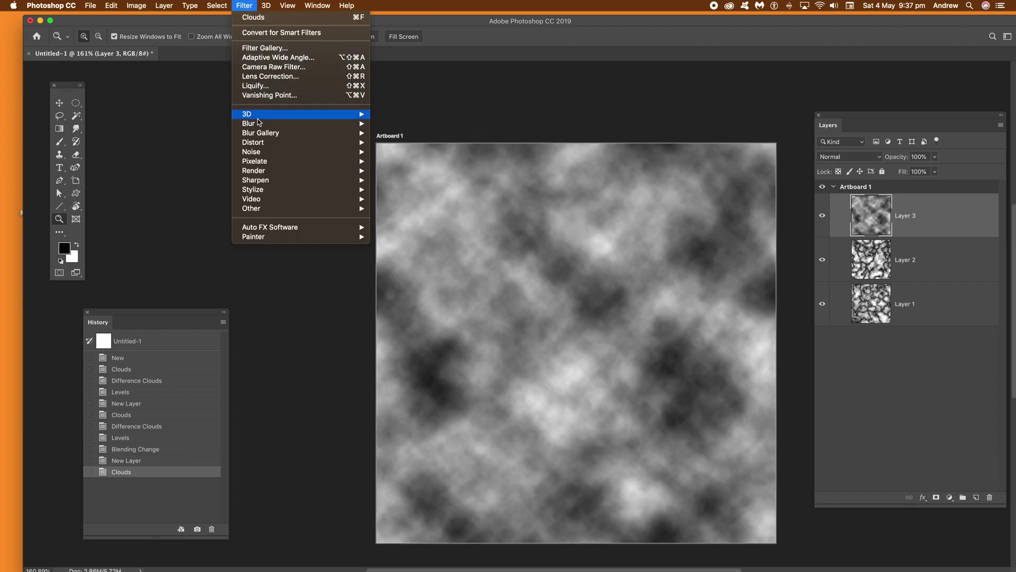
mouse_move(265, 170)
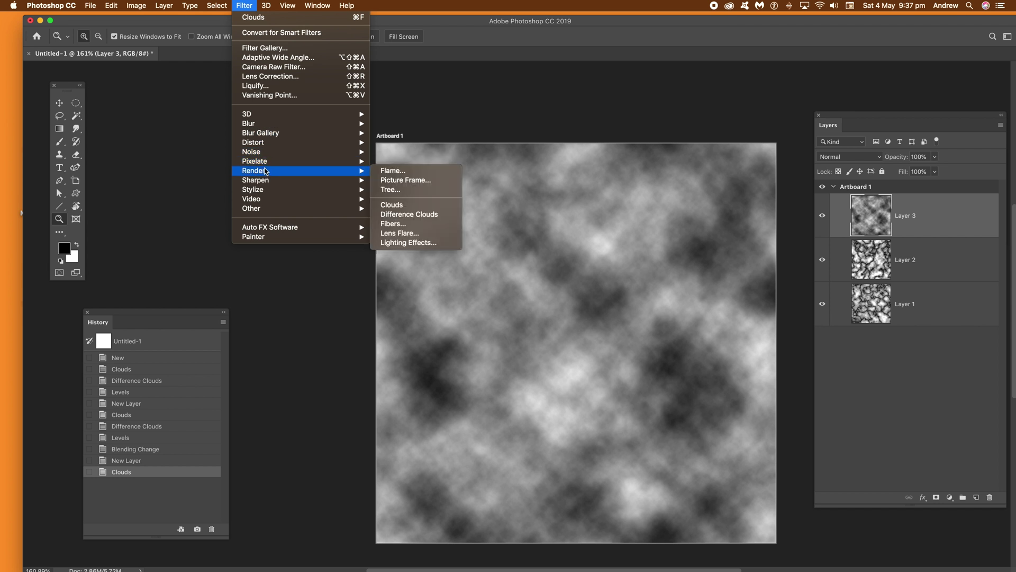
left_click(395, 215)
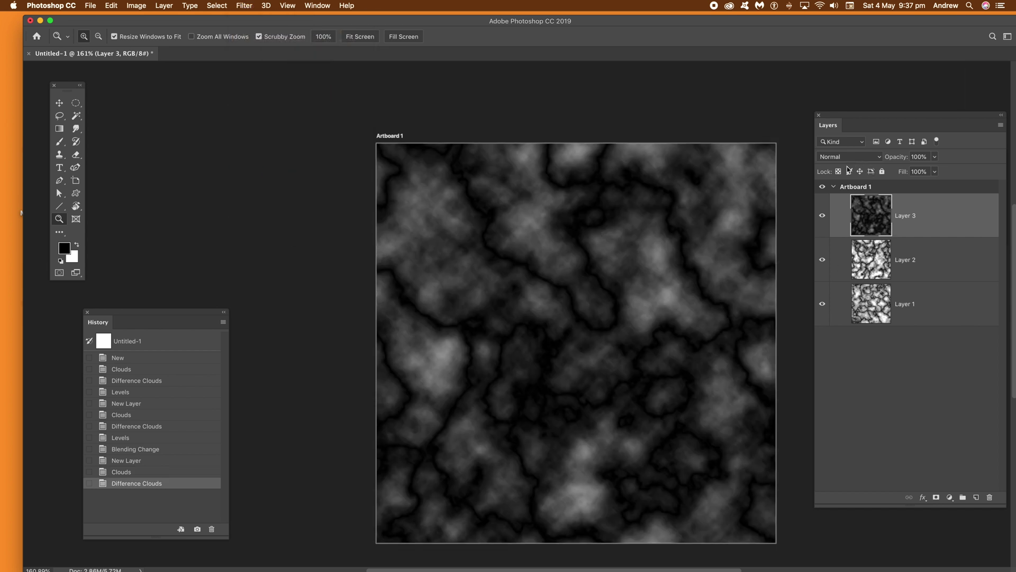
left_click(136, 6)
Apply Levels to Layer 3 with white input 148 and midtone around 1.72
mouse_move(136, 34)
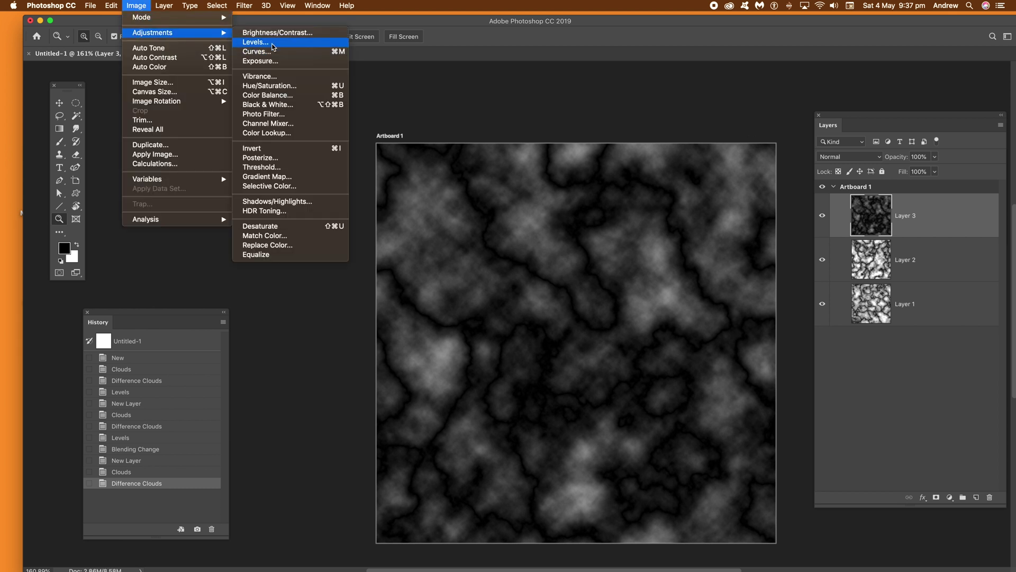
left_click(256, 42)
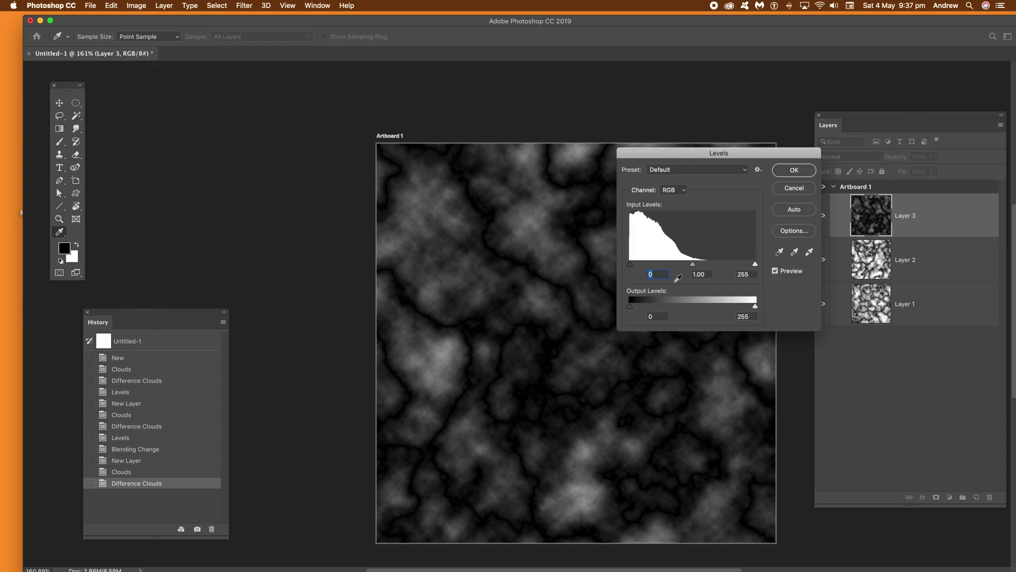
left_click_drag(749, 266, 649, 264)
left_click(792, 170)
Apply a Gaussian Blur with a 2.5-pixel radius to Layer 3
key("z")
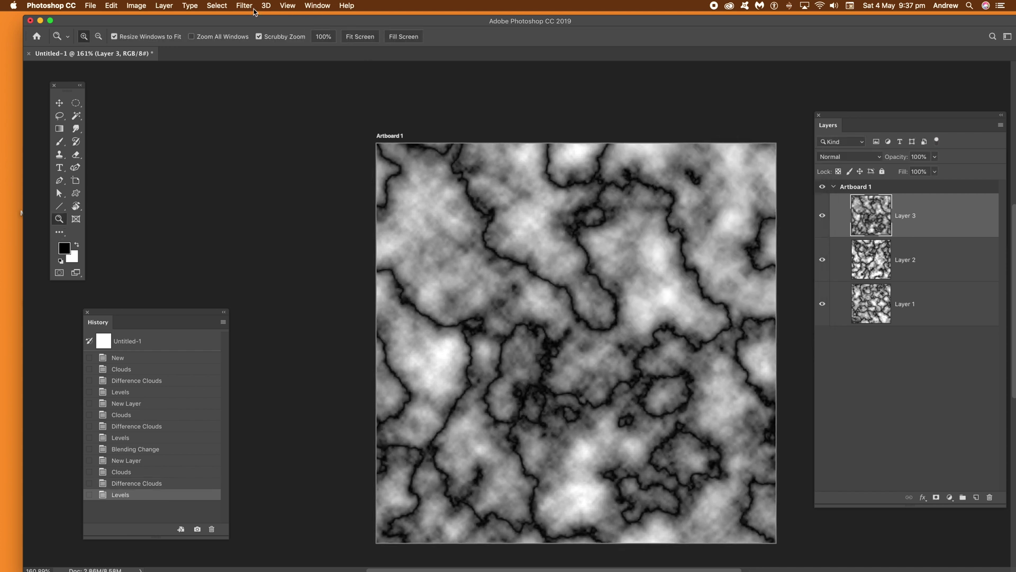
left_click(246, 6)
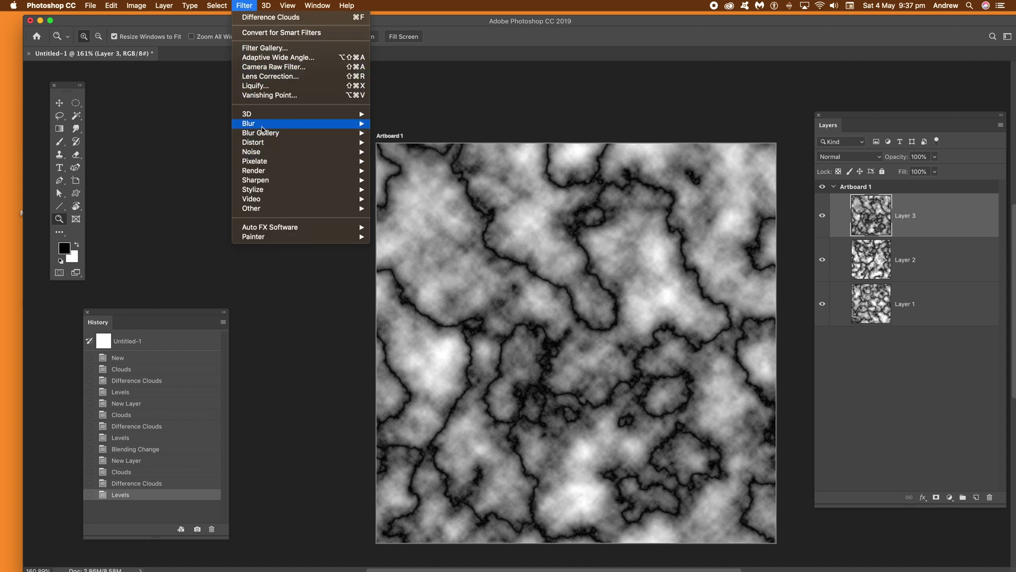
mouse_move(292, 127)
left_click(404, 161)
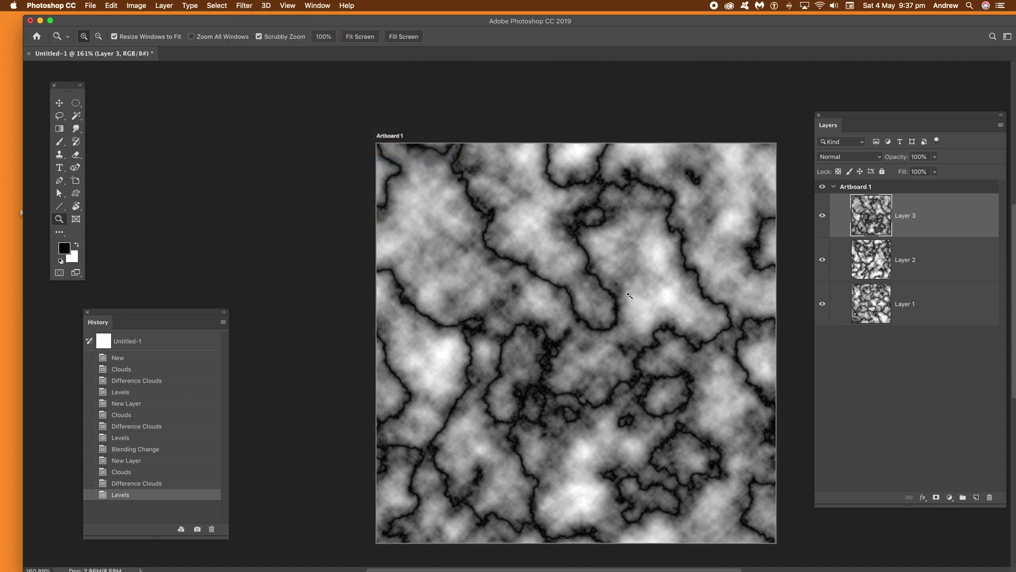
left_click_drag(627, 349, 627, 348)
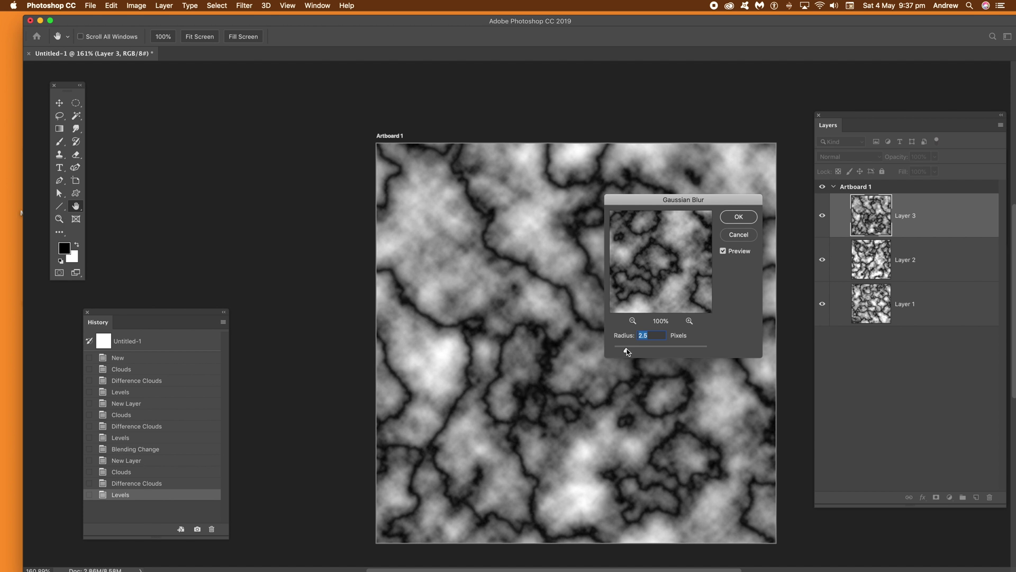
left_click(741, 217)
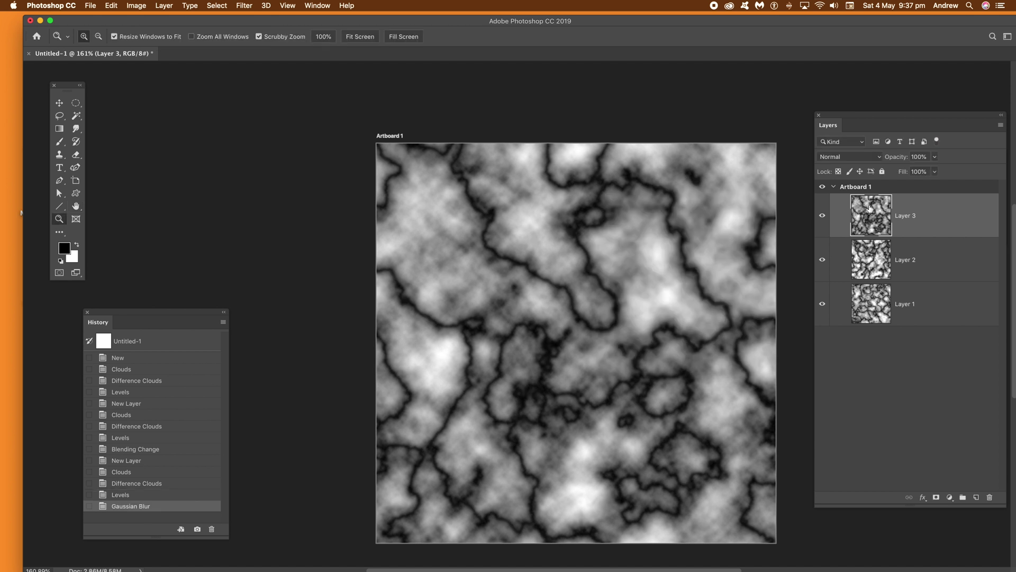
left_click(834, 158)
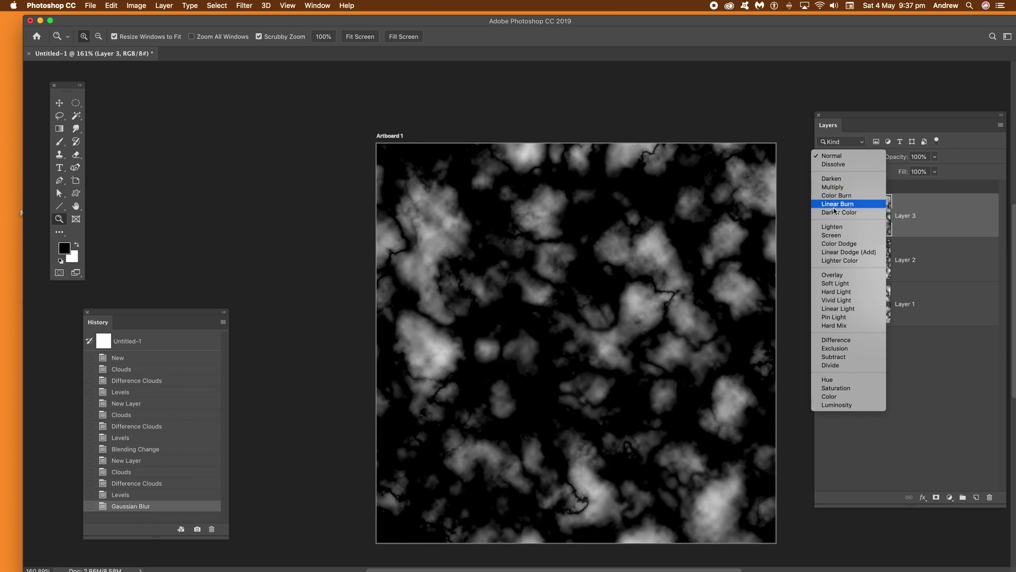
Set Layer 3 to Screen blend mode and flatten the image into one Background layer
left_click(832, 236)
left_click(837, 156)
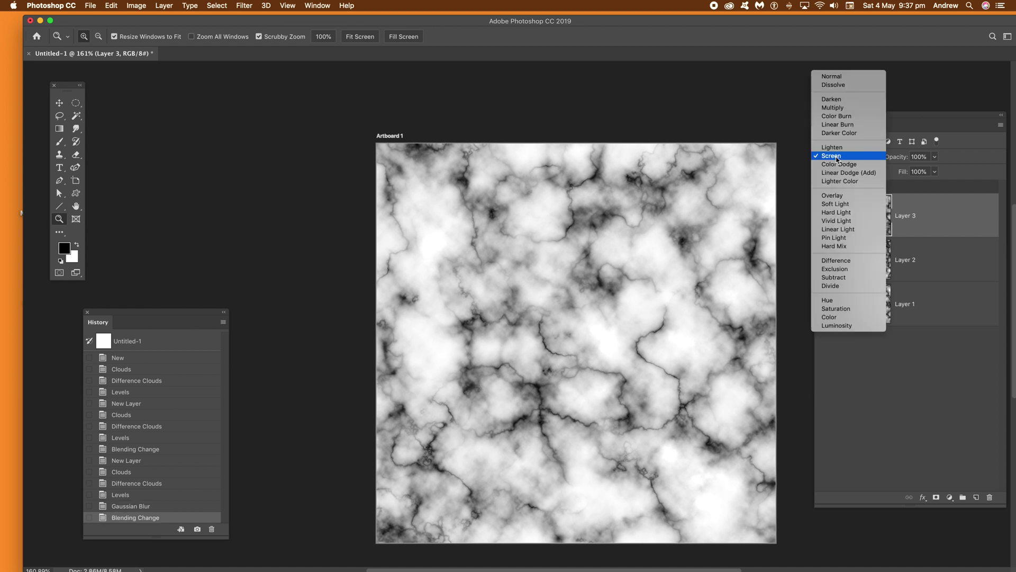
left_click(838, 151)
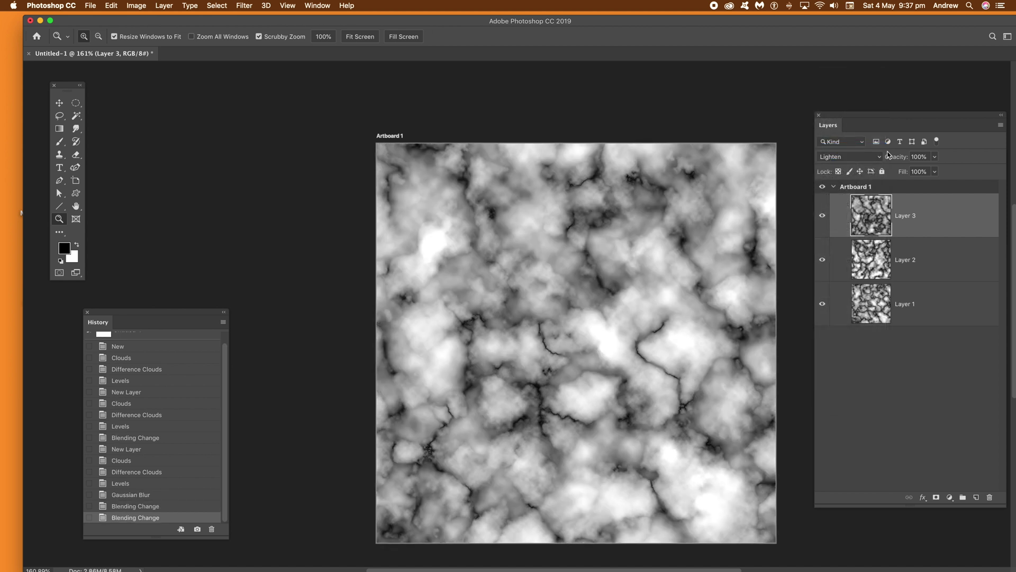
left_click(858, 158)
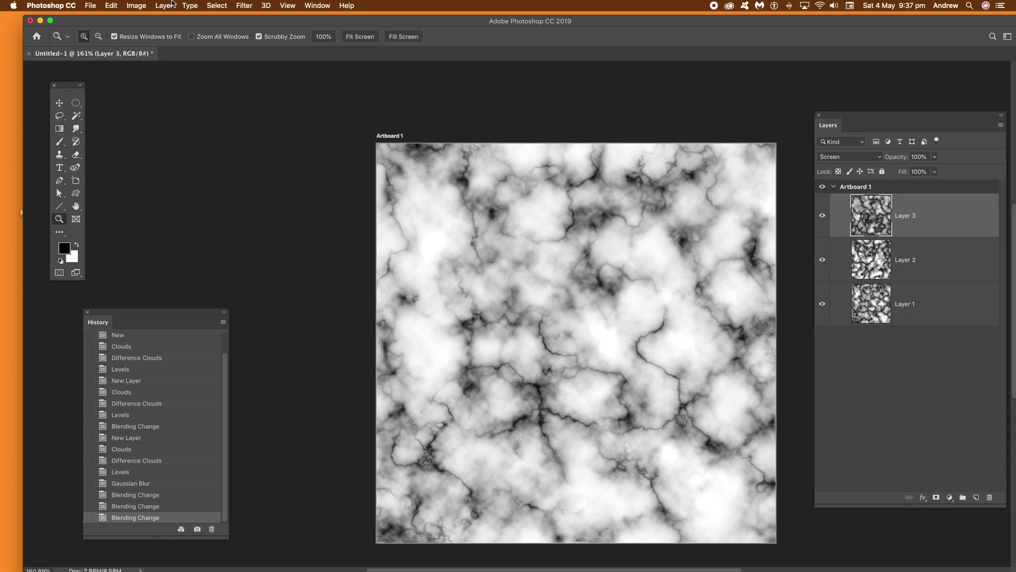
left_click(164, 5)
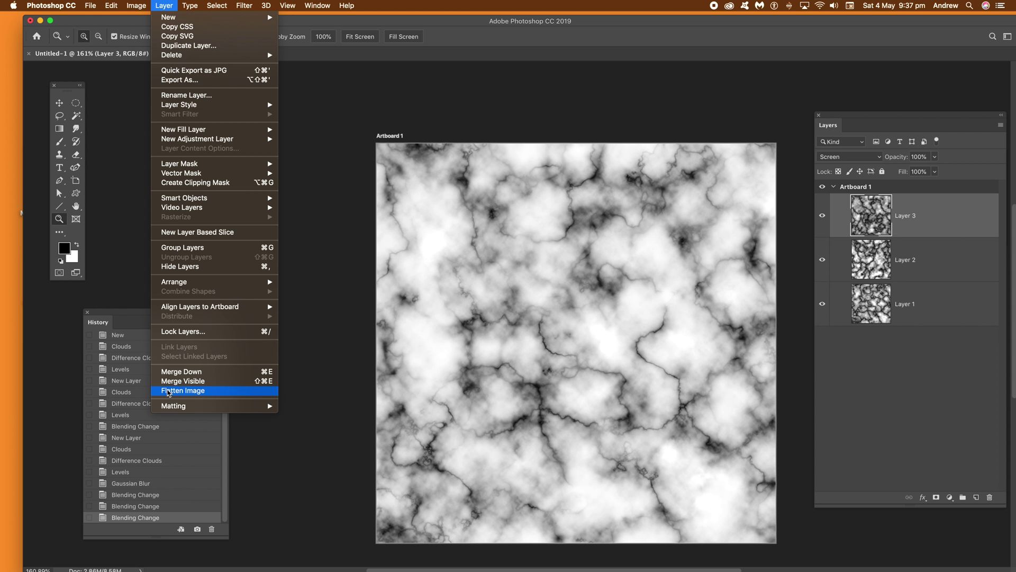
left_click(168, 391)
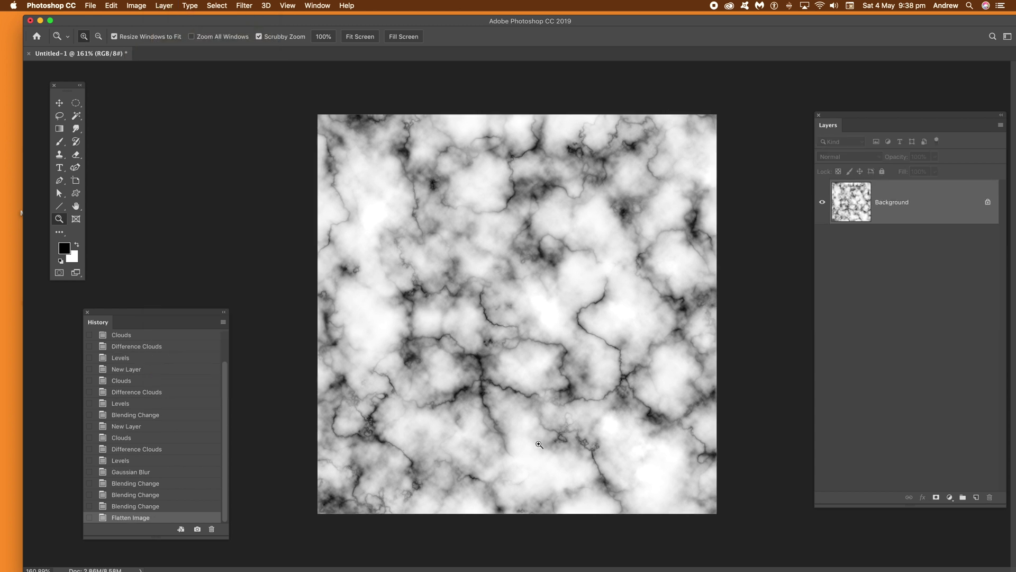
left_click(140, 6)
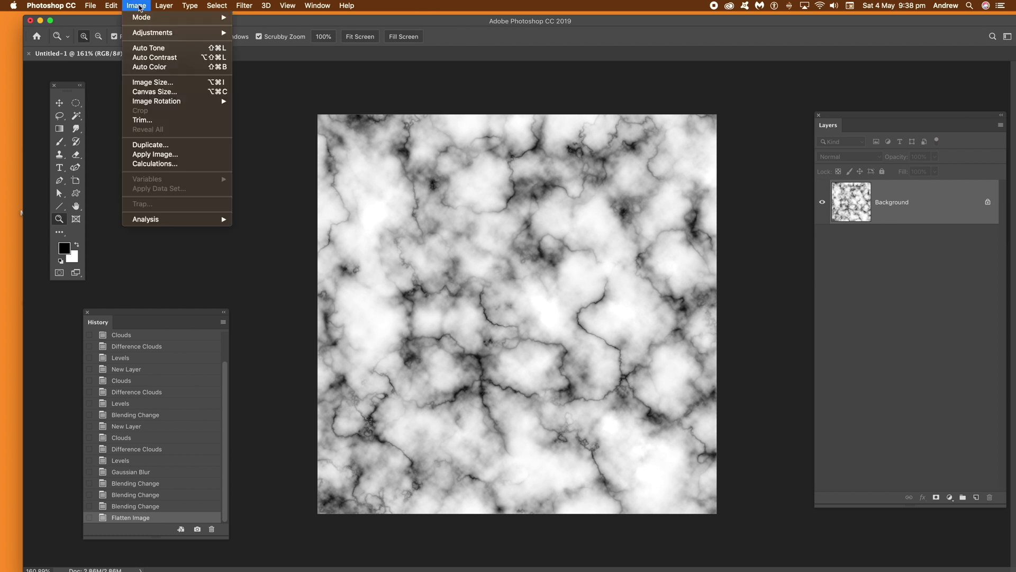
mouse_move(143, 38)
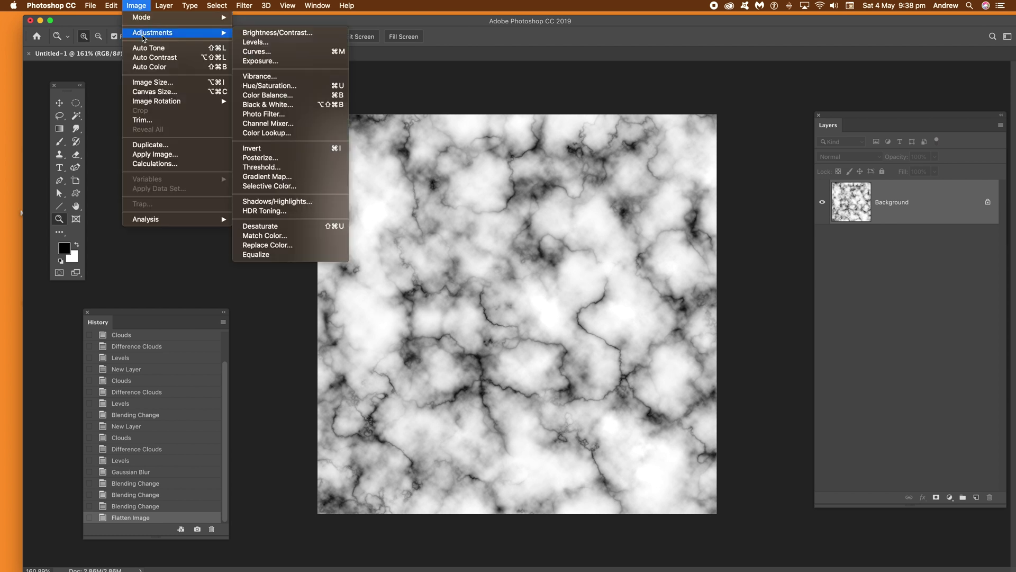
left_click(290, 88)
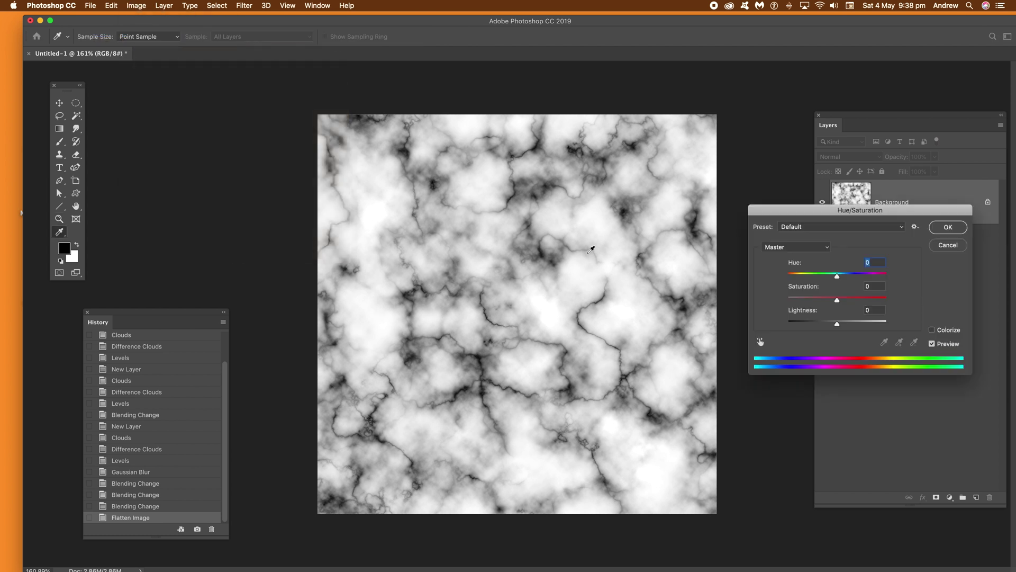
left_click(929, 329)
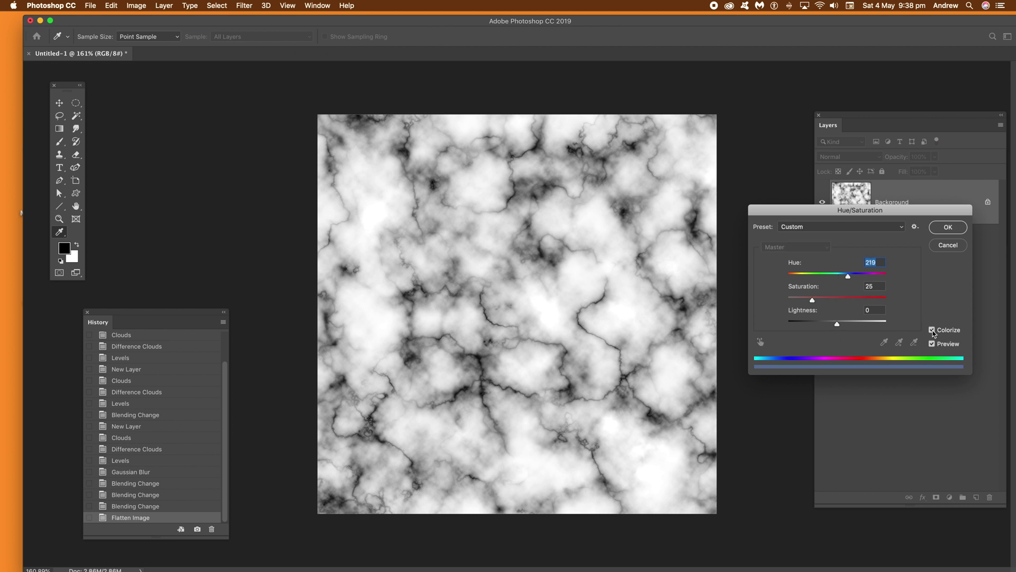
left_click(795, 275)
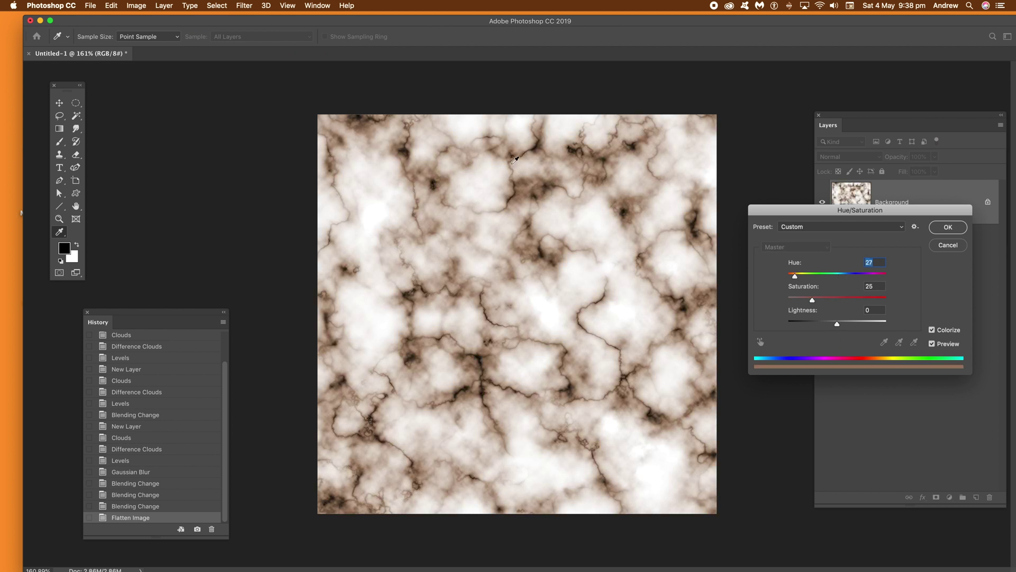
left_click_drag(813, 299, 846, 299)
left_click(947, 245)
key("z")
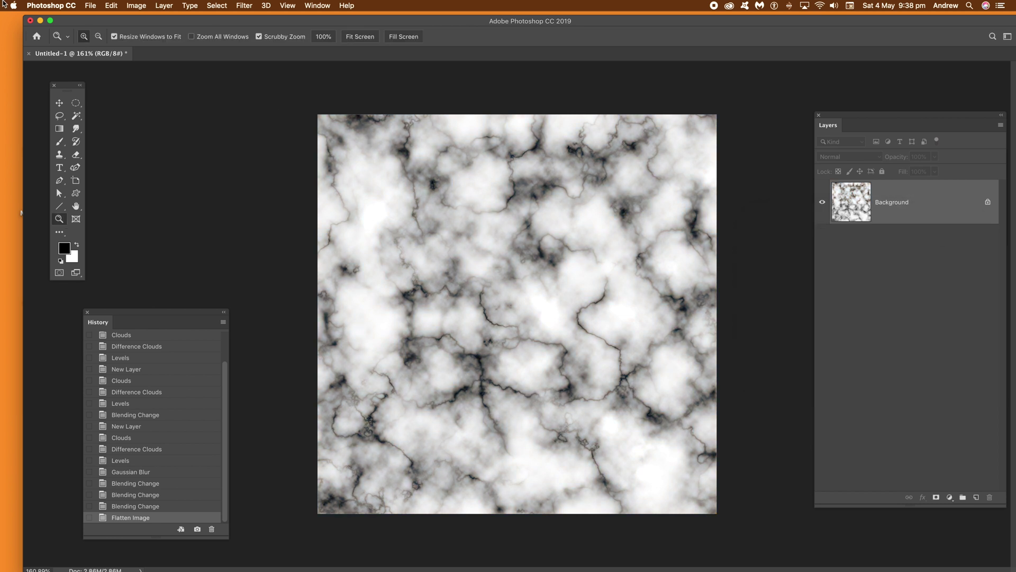
Try Auto Tone on the marble, undo it, and bring up the 3D Mesh Preset list
left_click(130, 5)
left_click(144, 50)
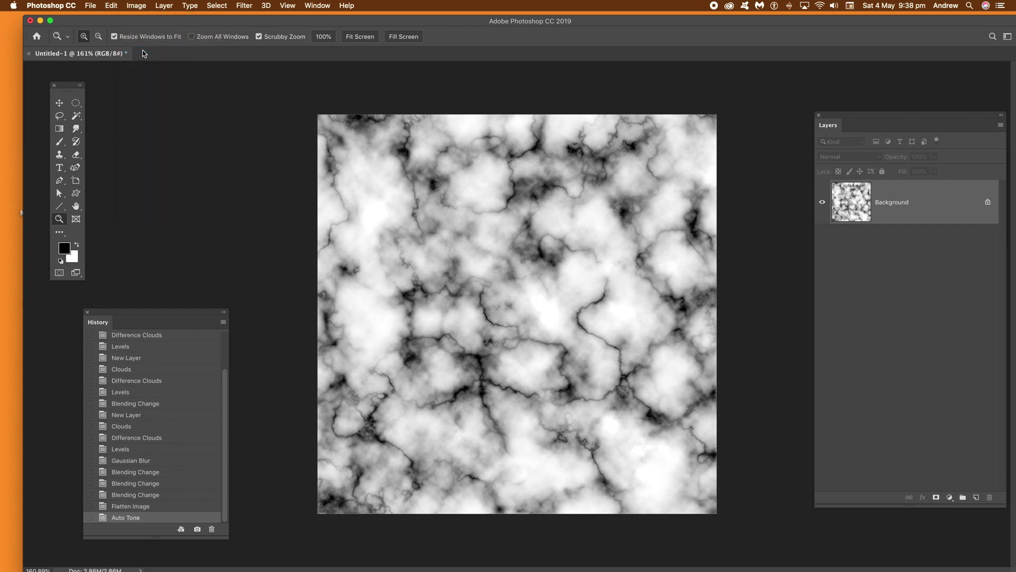
left_click(117, 5)
left_click(121, 17)
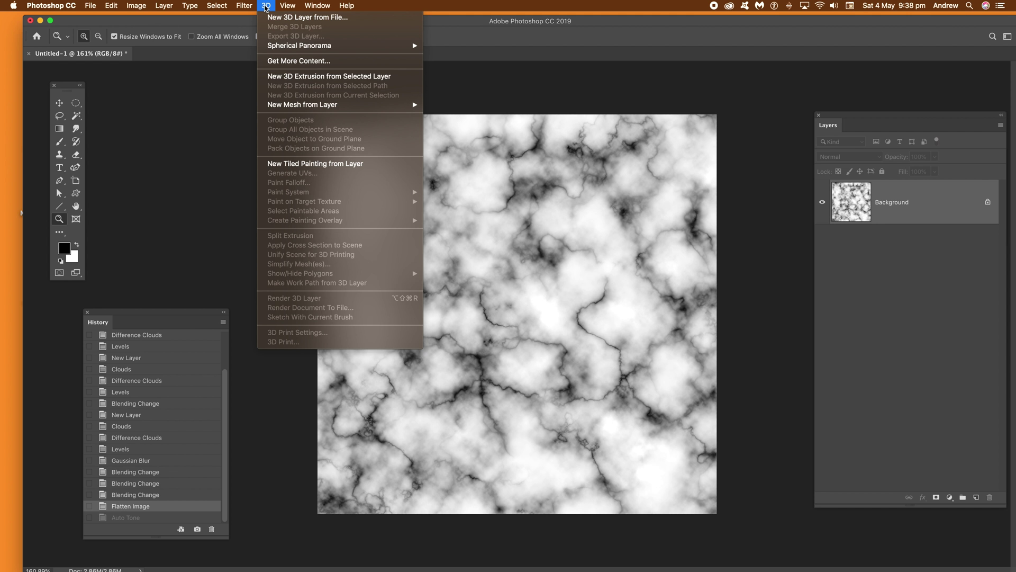
mouse_move(288, 105)
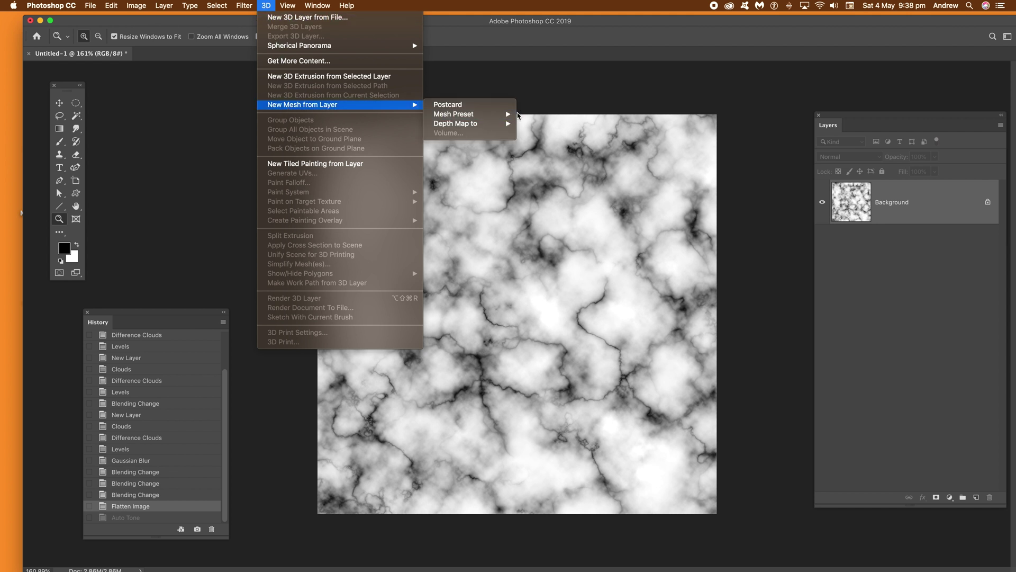
mouse_move(491, 119)
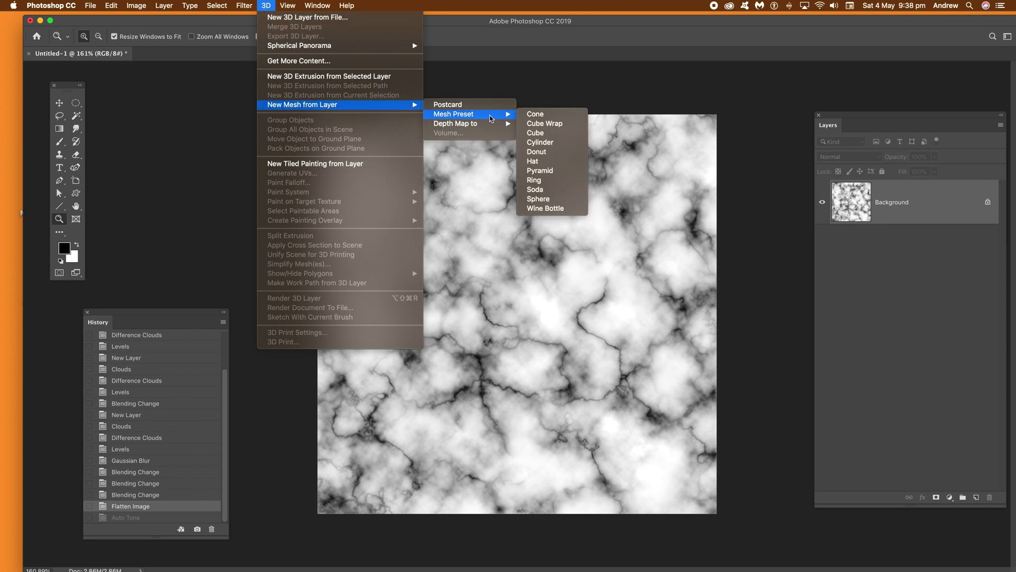
Apply the Cylinder mesh preset to the marble layer and tilt the resulting cylinder
left_click(555, 143)
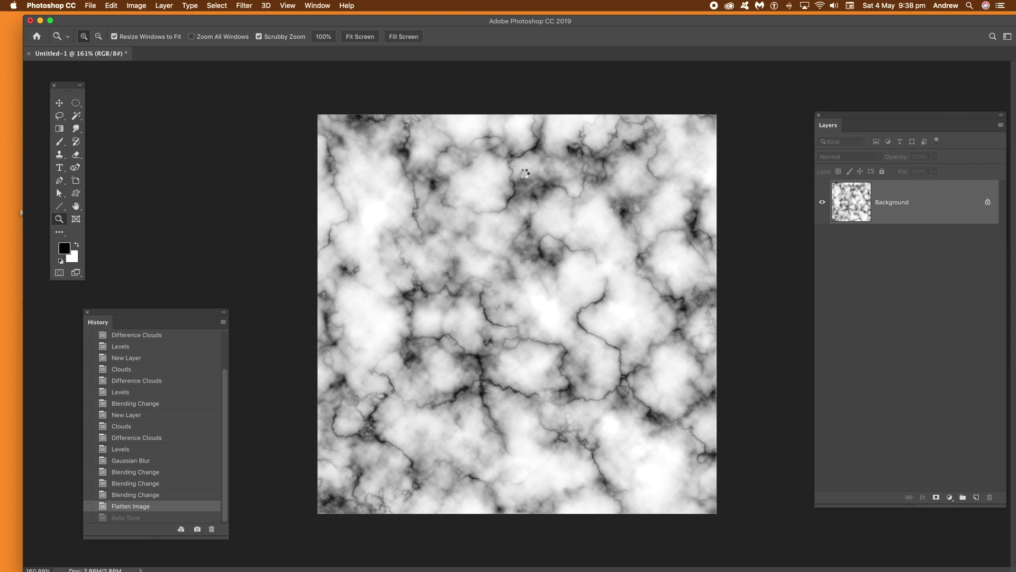
key("v")
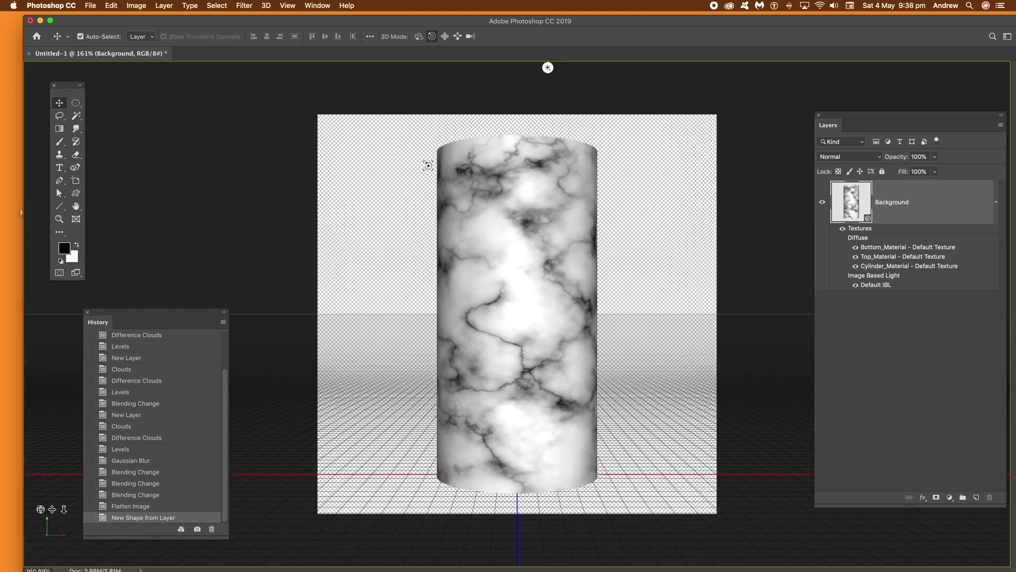
mouse_move(429, 163)
left_mouse_down()
mouse_move(444, 184)
mouse_move(476, 159)
mouse_move(419, 163)
left_mouse_up()
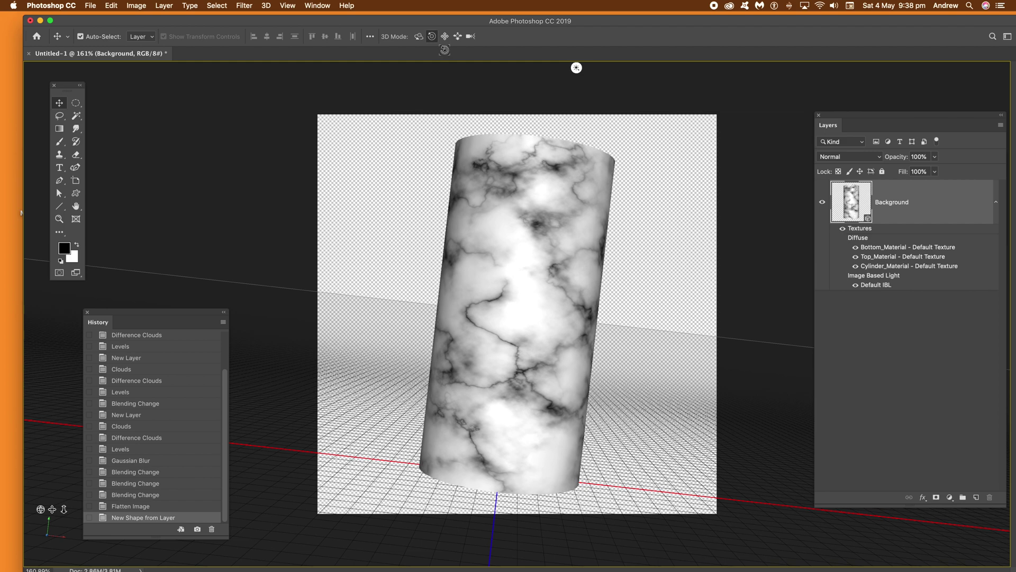
Orbit the marble cylinder to show its top, then revert in History to the flat texture
left_click(419, 37)
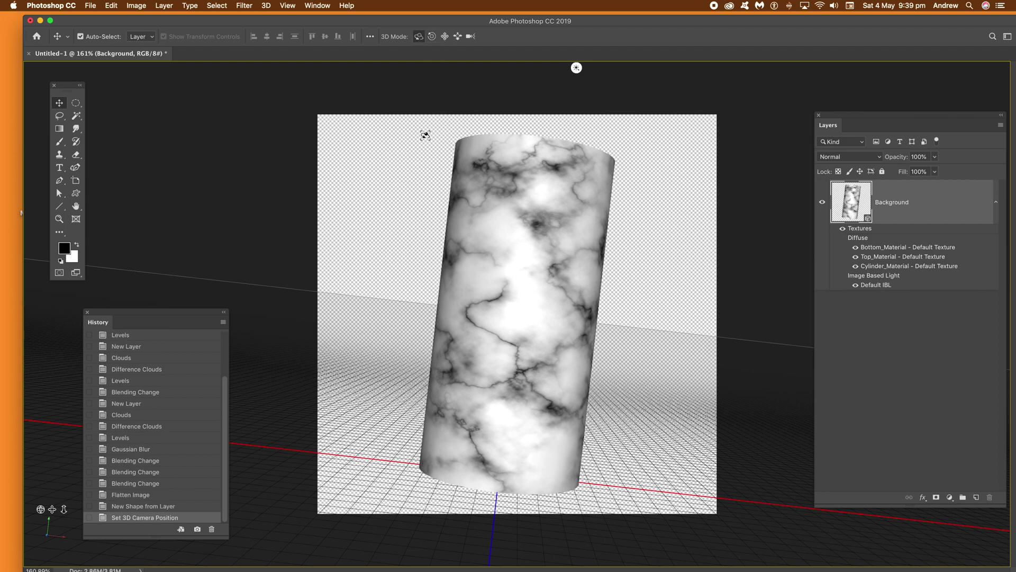
left_click_drag(424, 135, 305, 153)
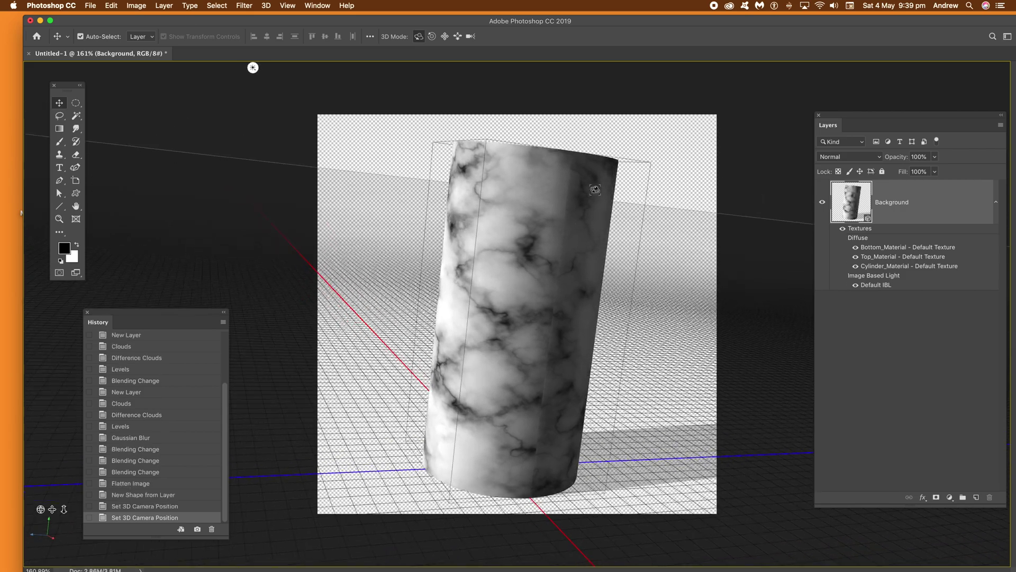
left_click_drag(404, 249, 546, 260)
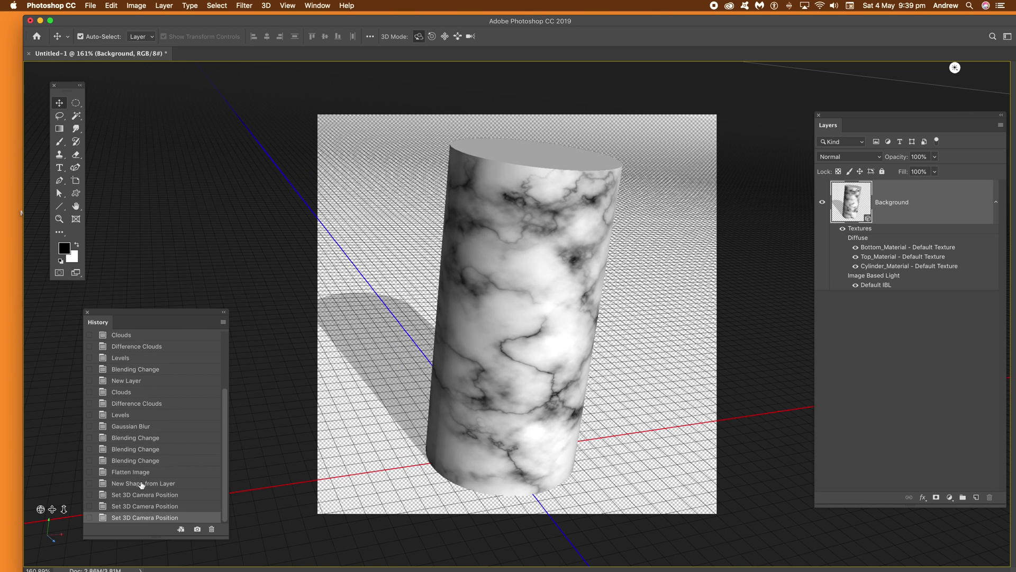
left_click(137, 483)
left_click(133, 472)
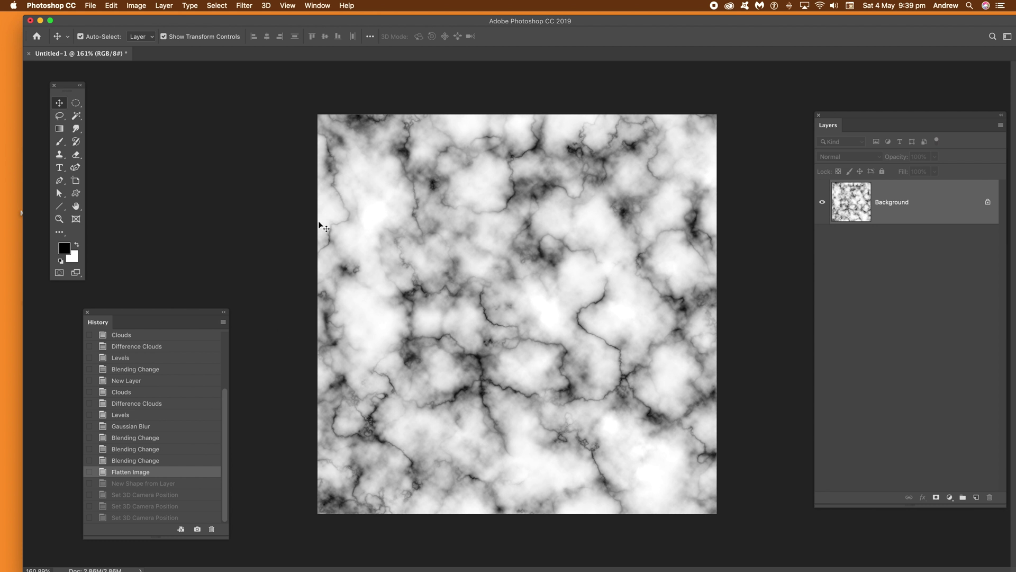
Wrap the marble onto a Sphere mesh preset and orbit the camera to a tilted angle
left_click(266, 6)
mouse_move(339, 104)
mouse_move(448, 115)
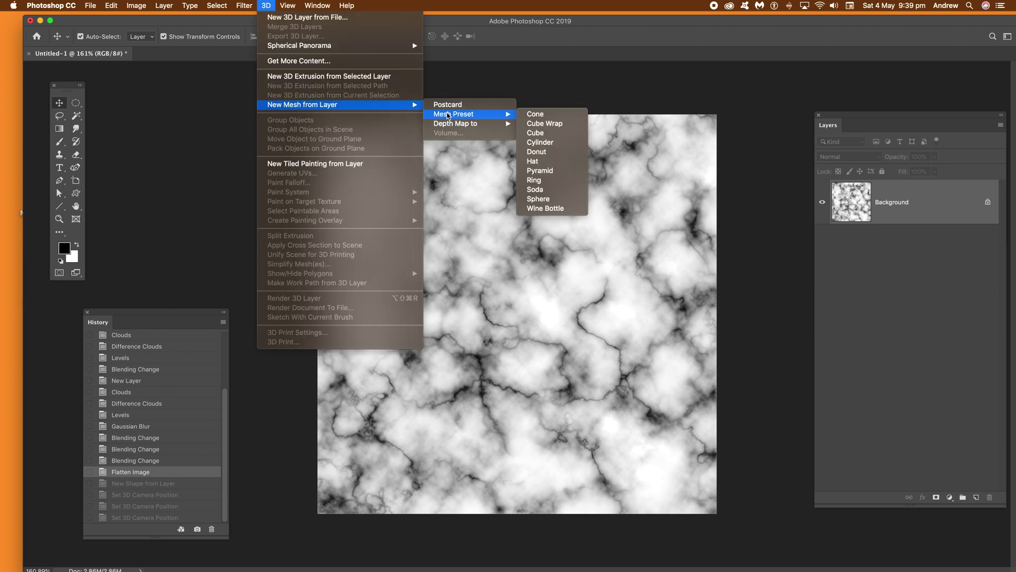
left_click(550, 201)
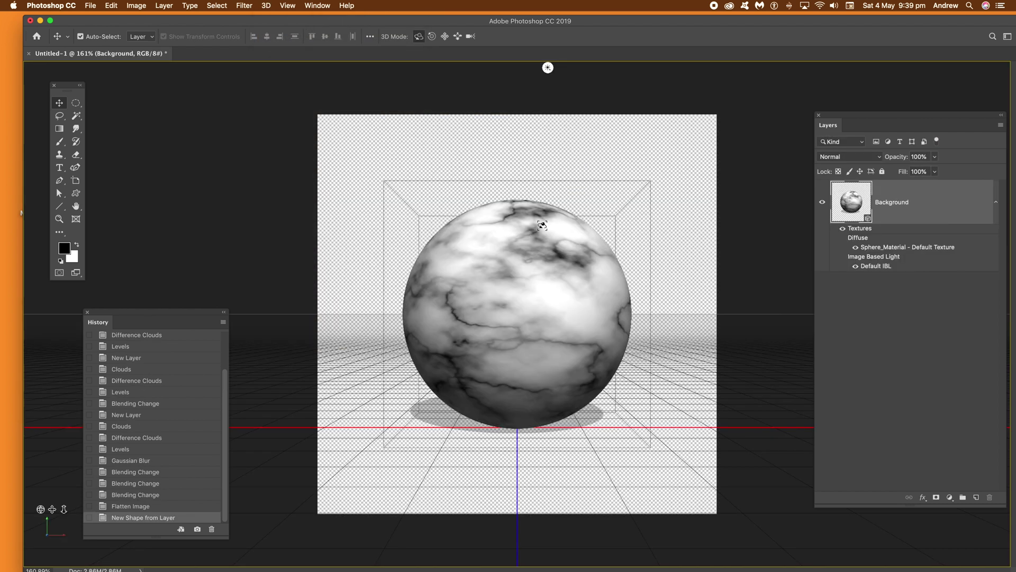
left_click_drag(485, 182, 394, 206)
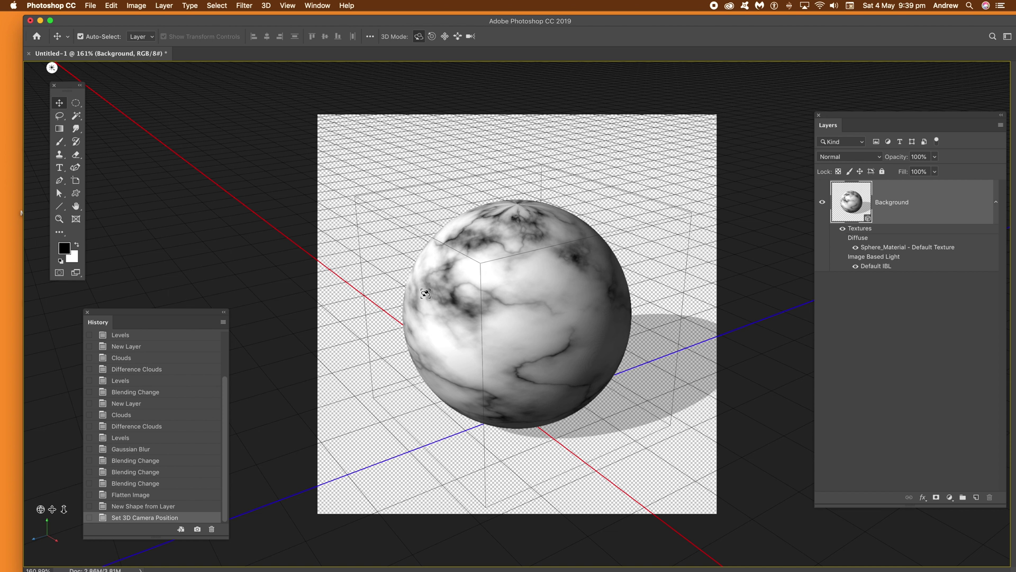
Flatten the 3D sphere into a single Background layer, confirming the Flatten layers prompt
left_click(165, 6)
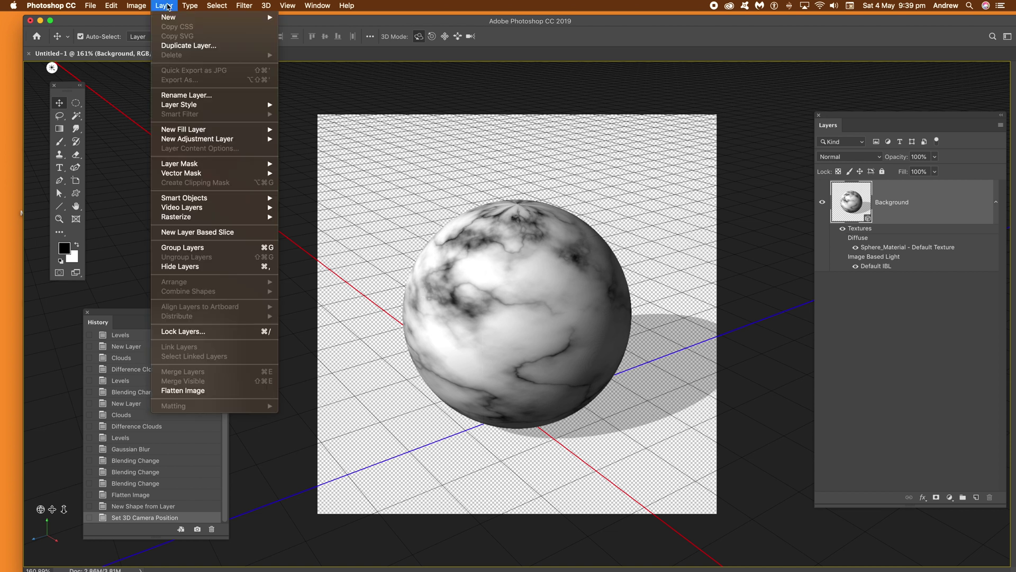
left_click(184, 391)
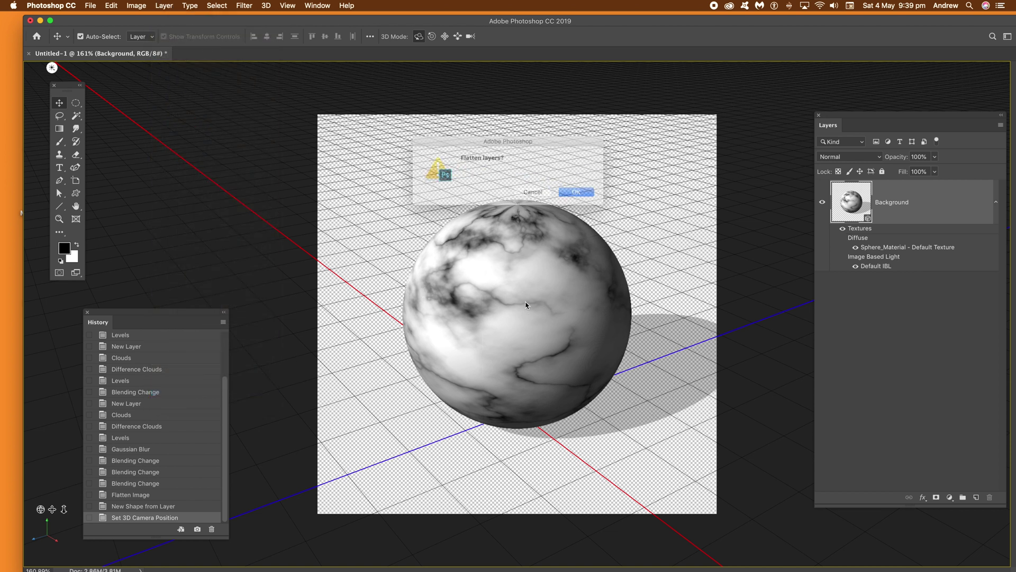
left_click(582, 195)
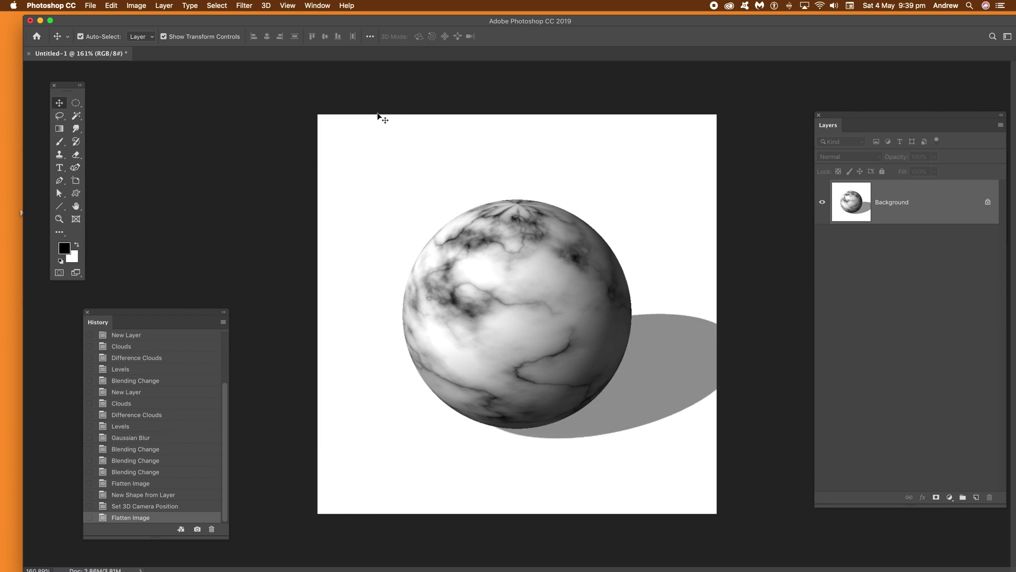